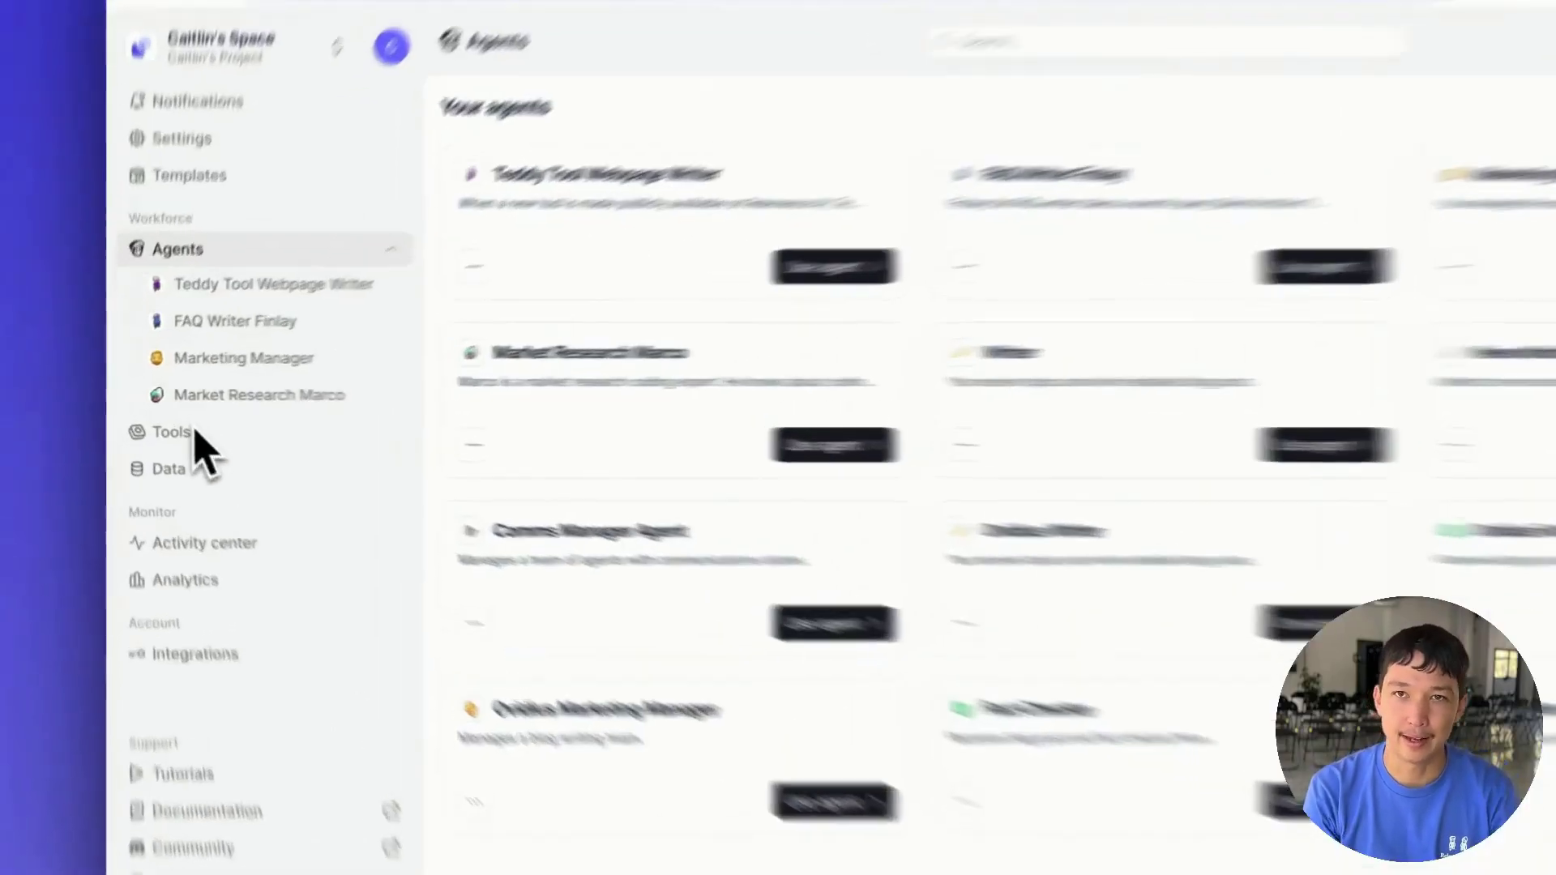
- From the Tools list, create a new tool using Start from scratch to open an empty Untitled tool
left_click(194, 435)
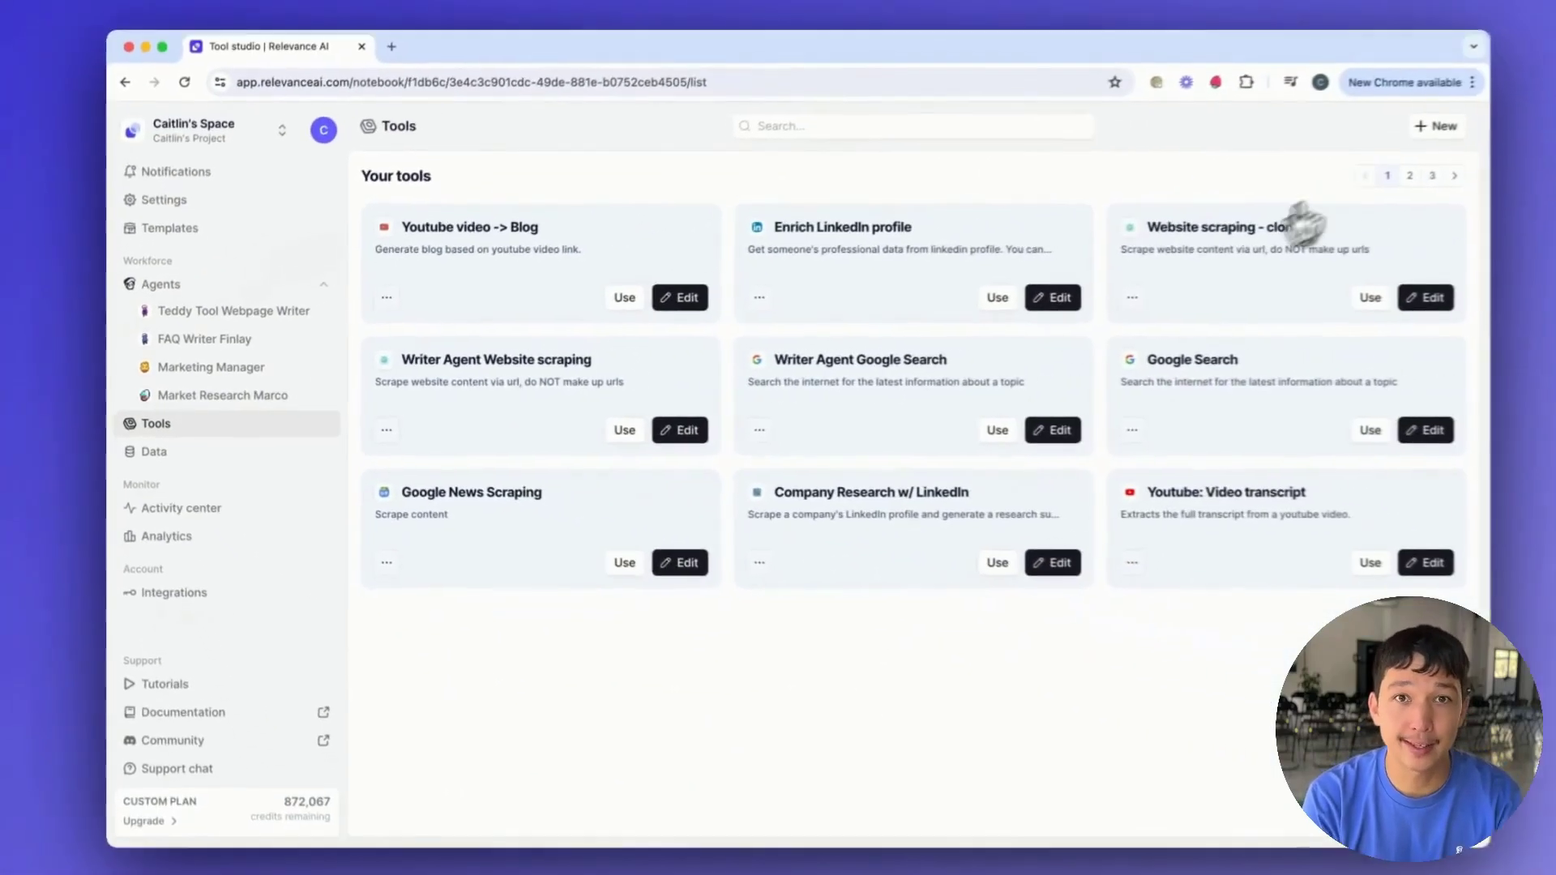
left_click(1436, 127)
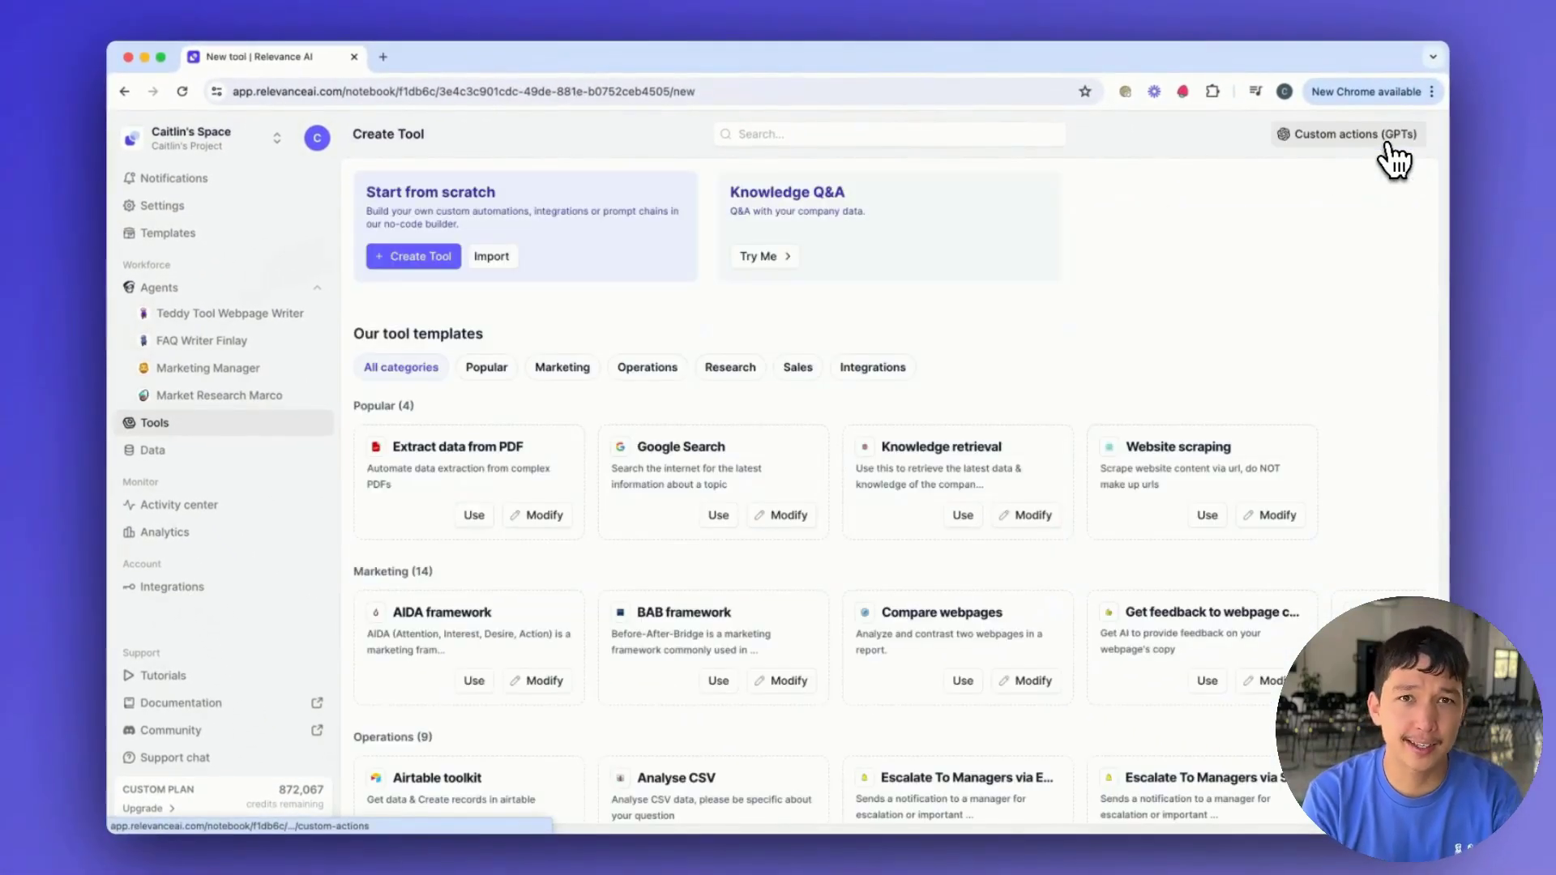
scroll(1289, 353, "down", 3)
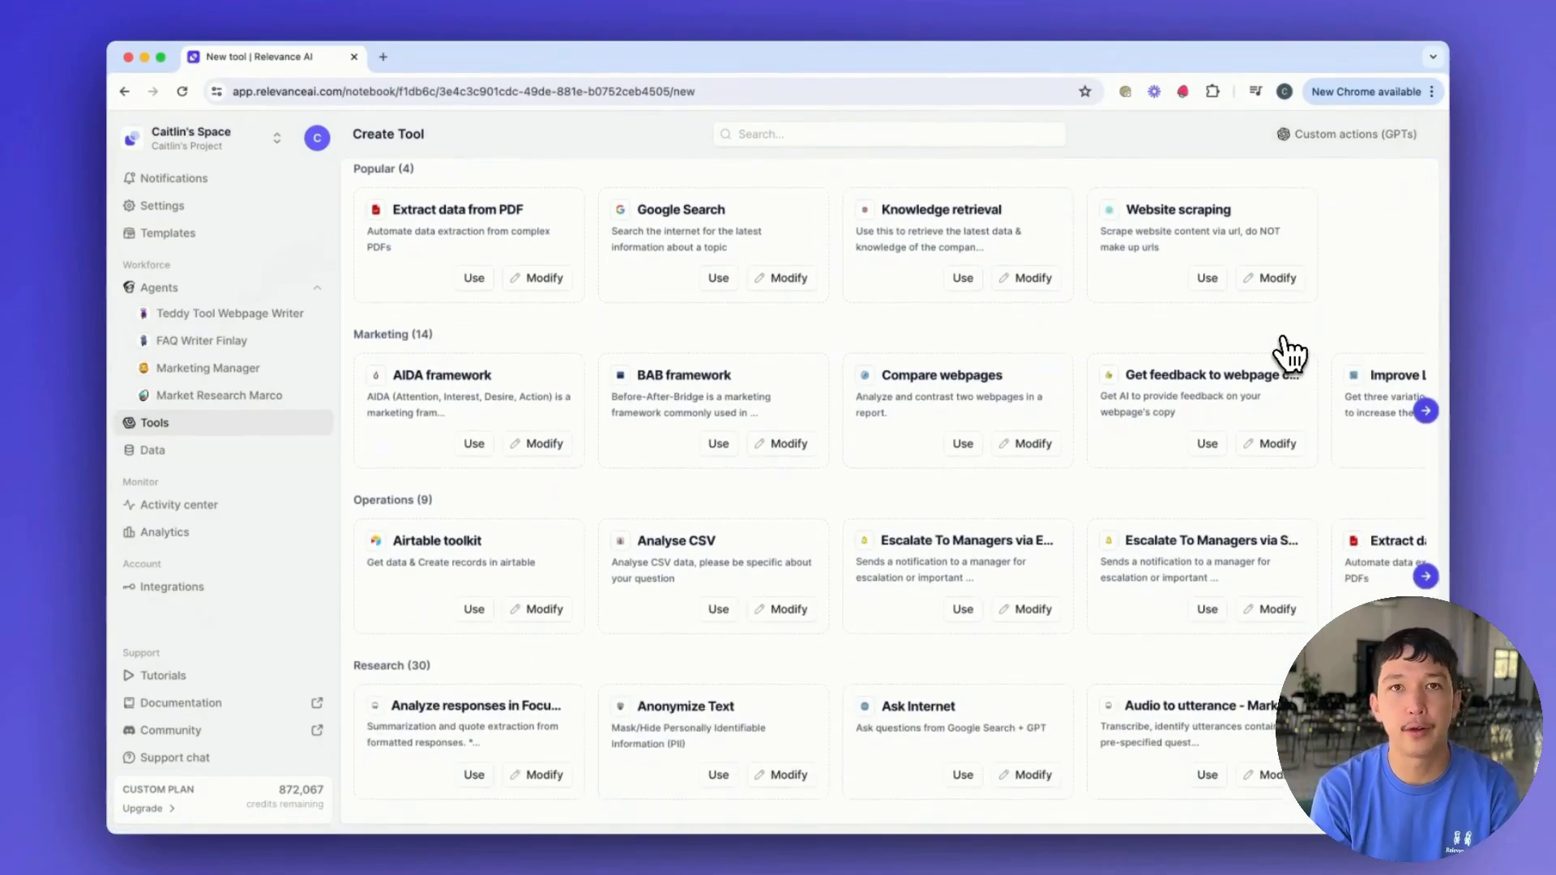
scroll(1289, 353, "up", 3)
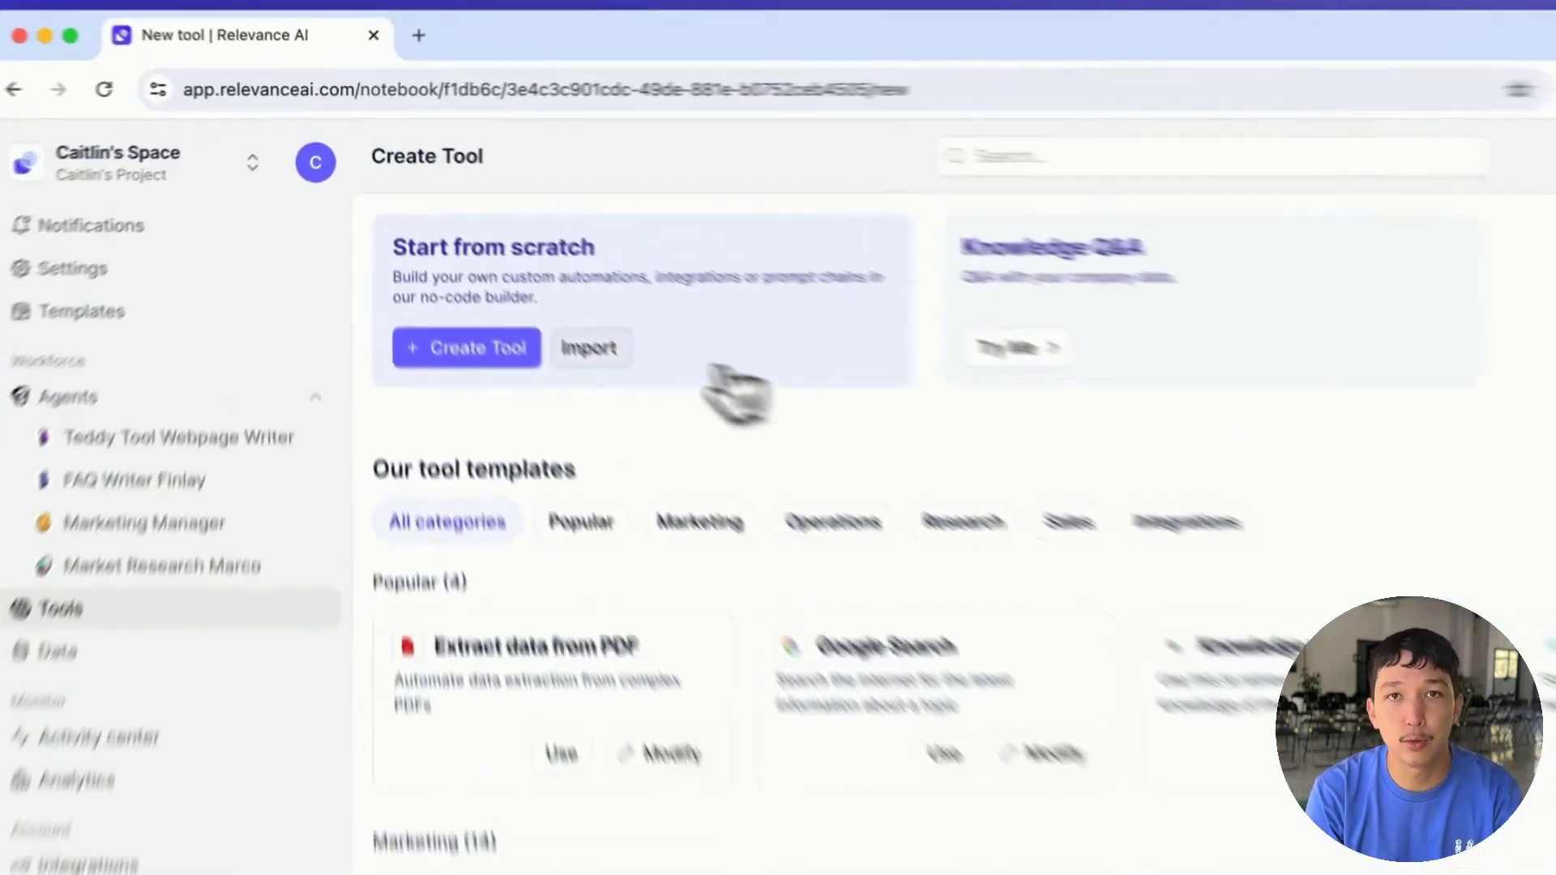
left_click(586, 412)
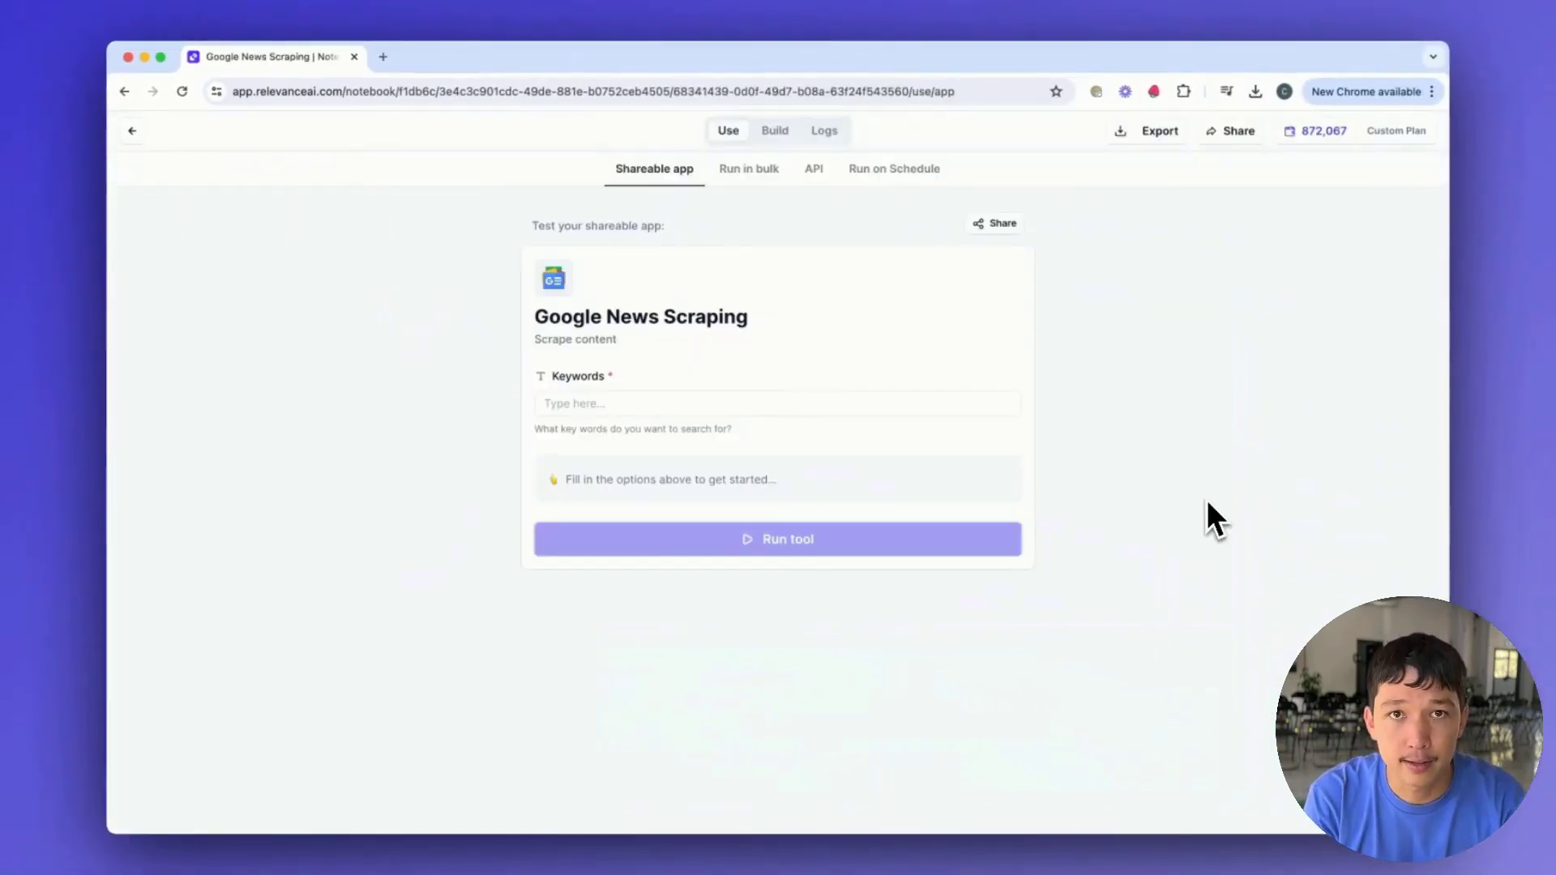
left_click(776, 133)
left_click(824, 132)
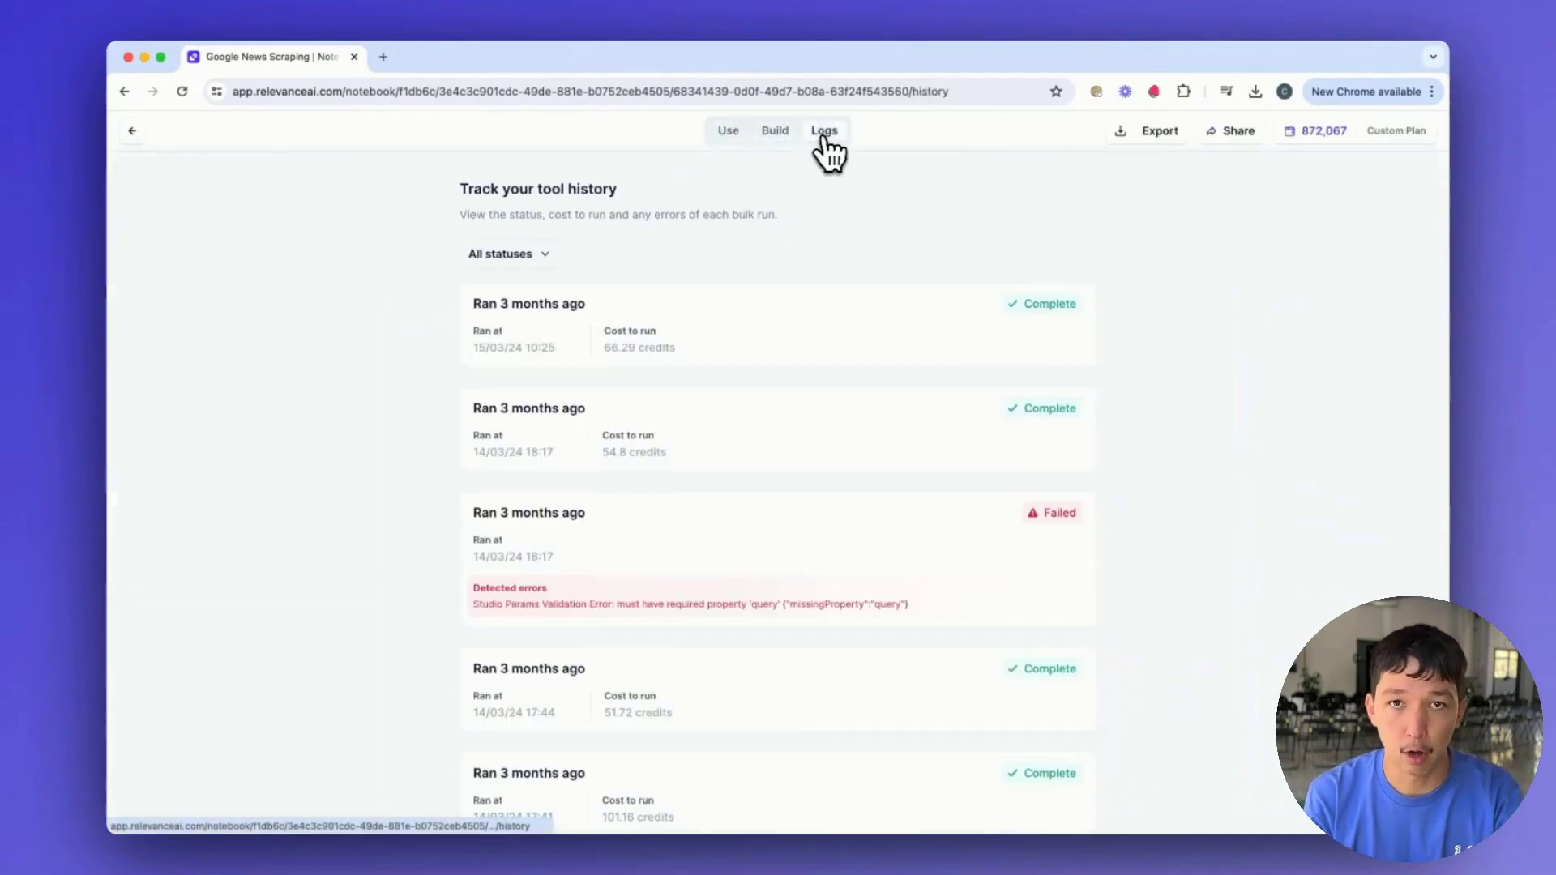
left_click(730, 132)
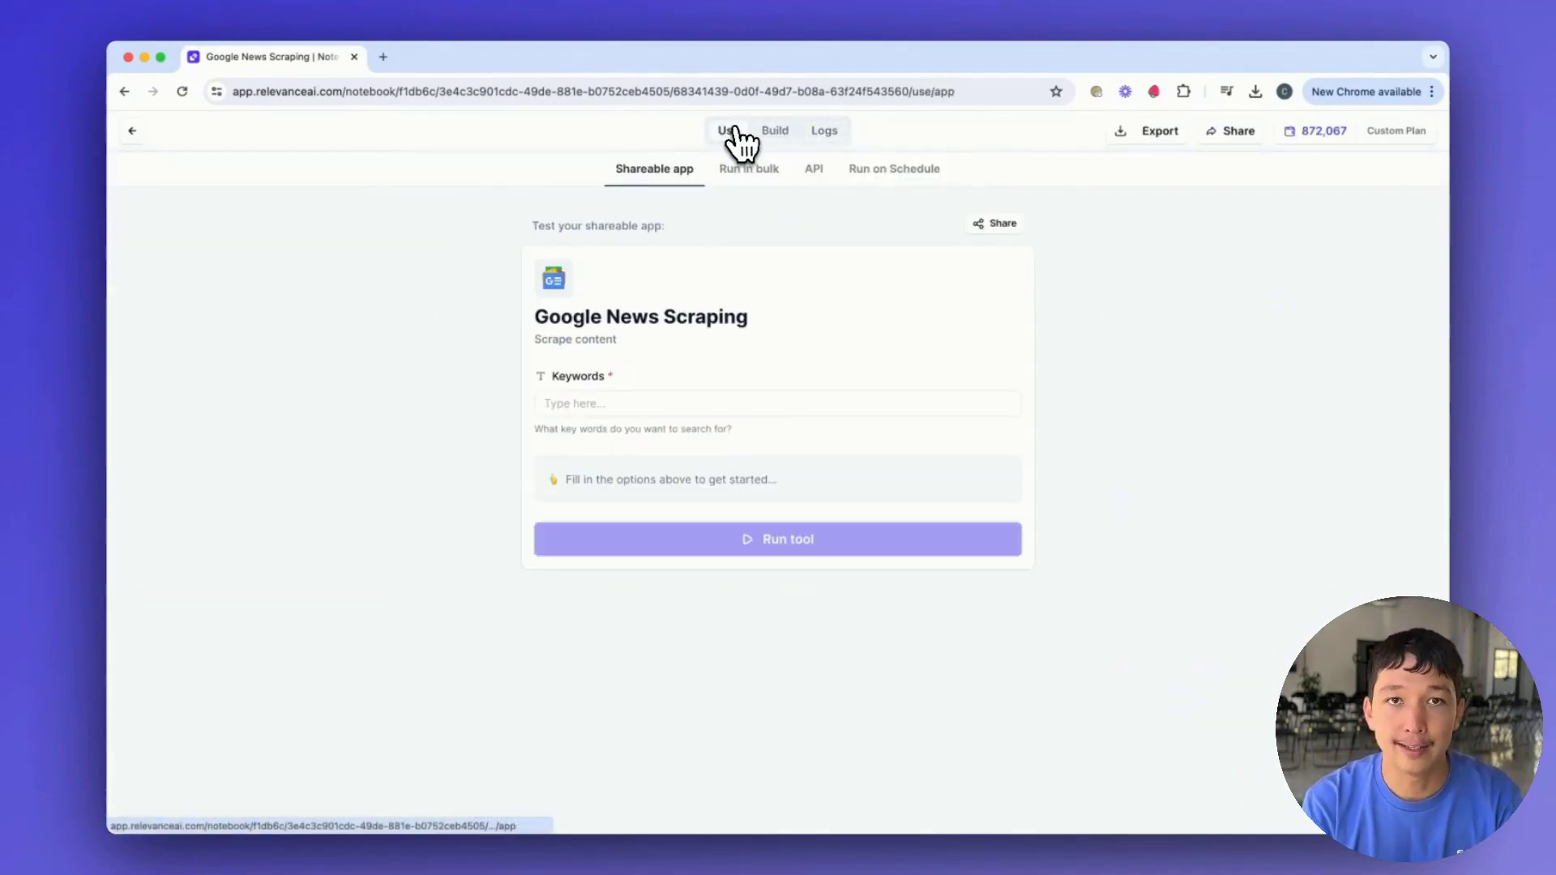
left_click(775, 132)
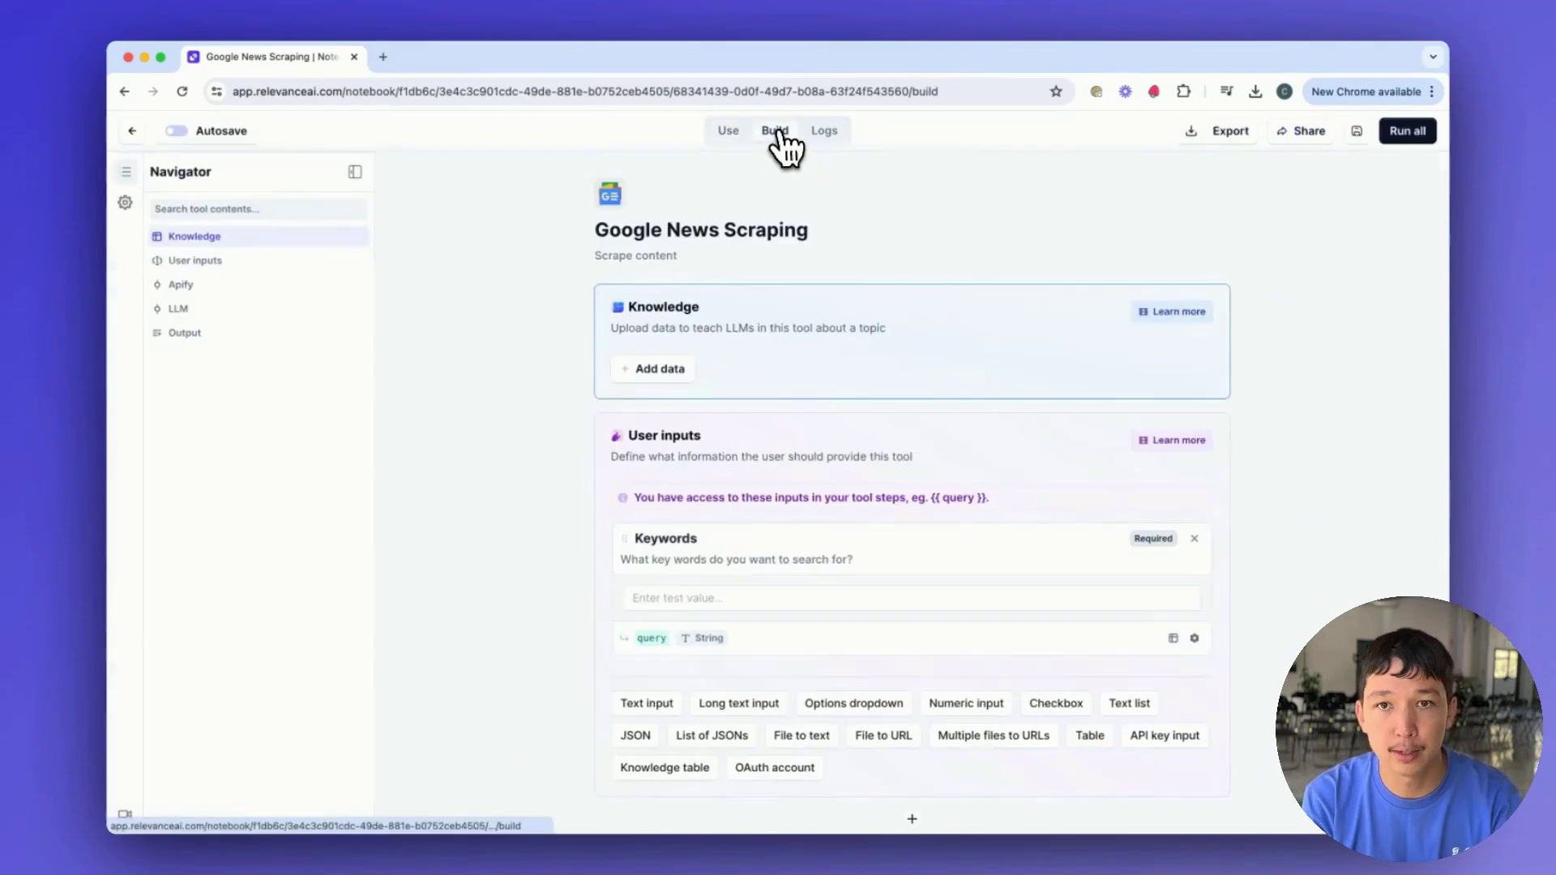
scroll(802, 403, "down", 5)
scroll(803, 403, "up", 5)
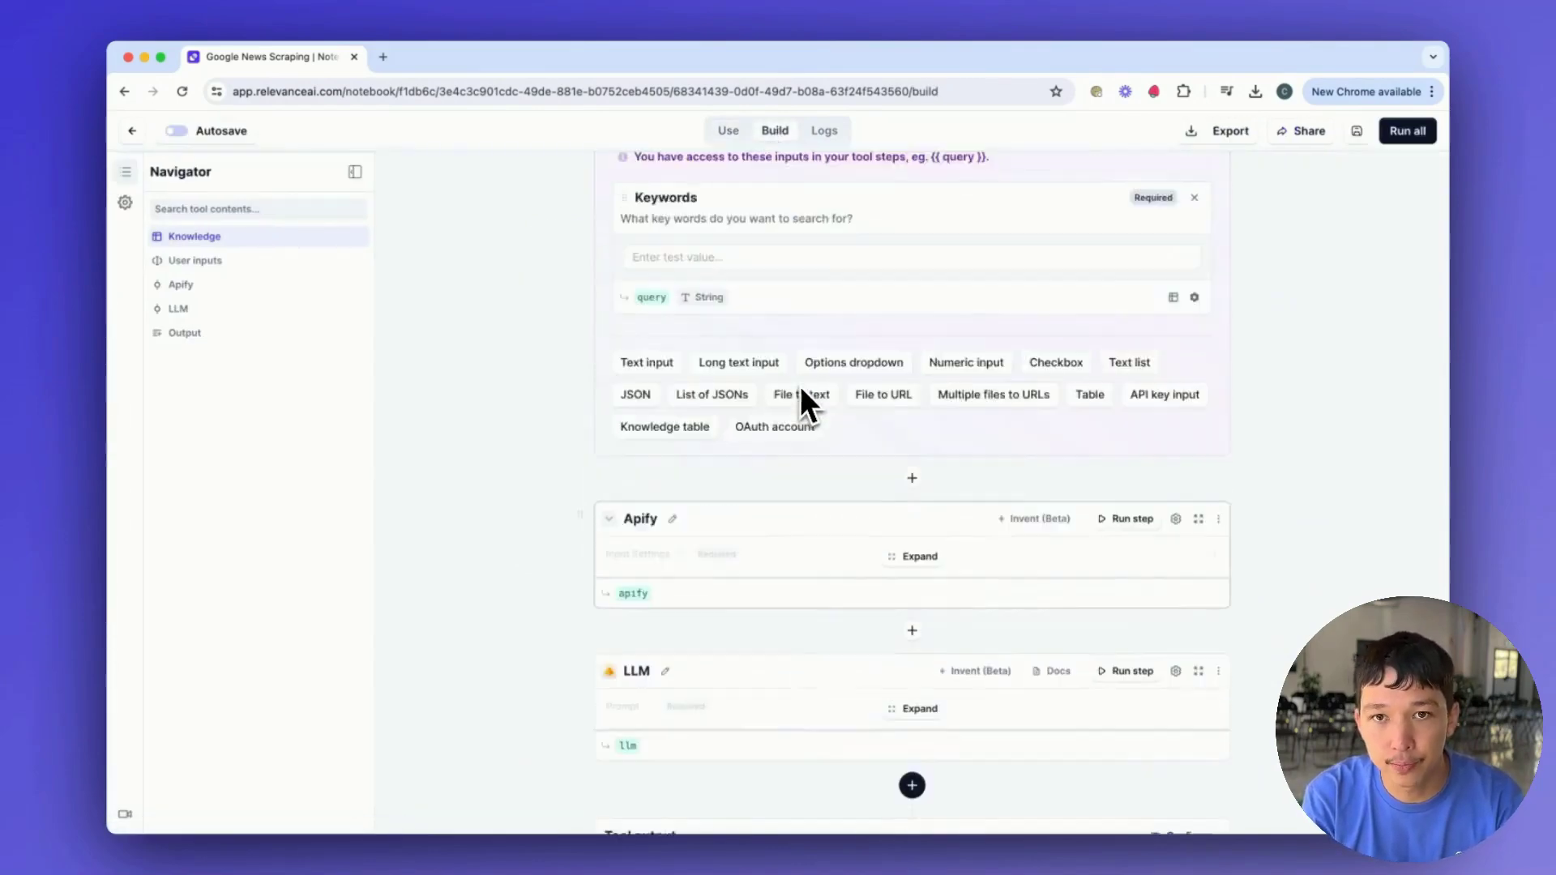
left_click(825, 132)
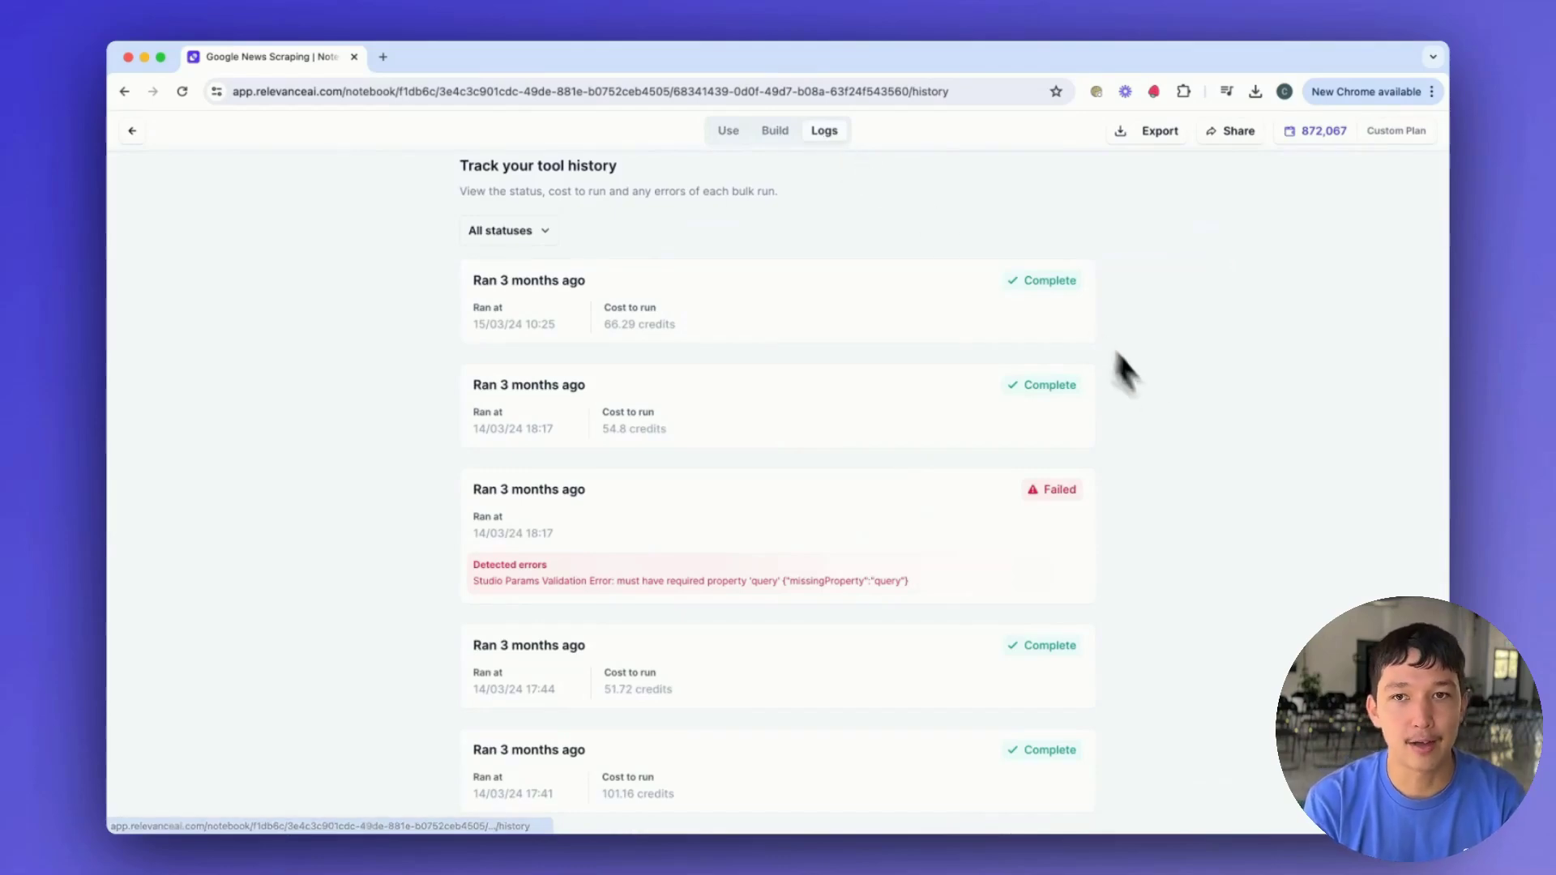
scroll(1178, 407, "down", 5)
scroll(1179, 407, "up", 5)
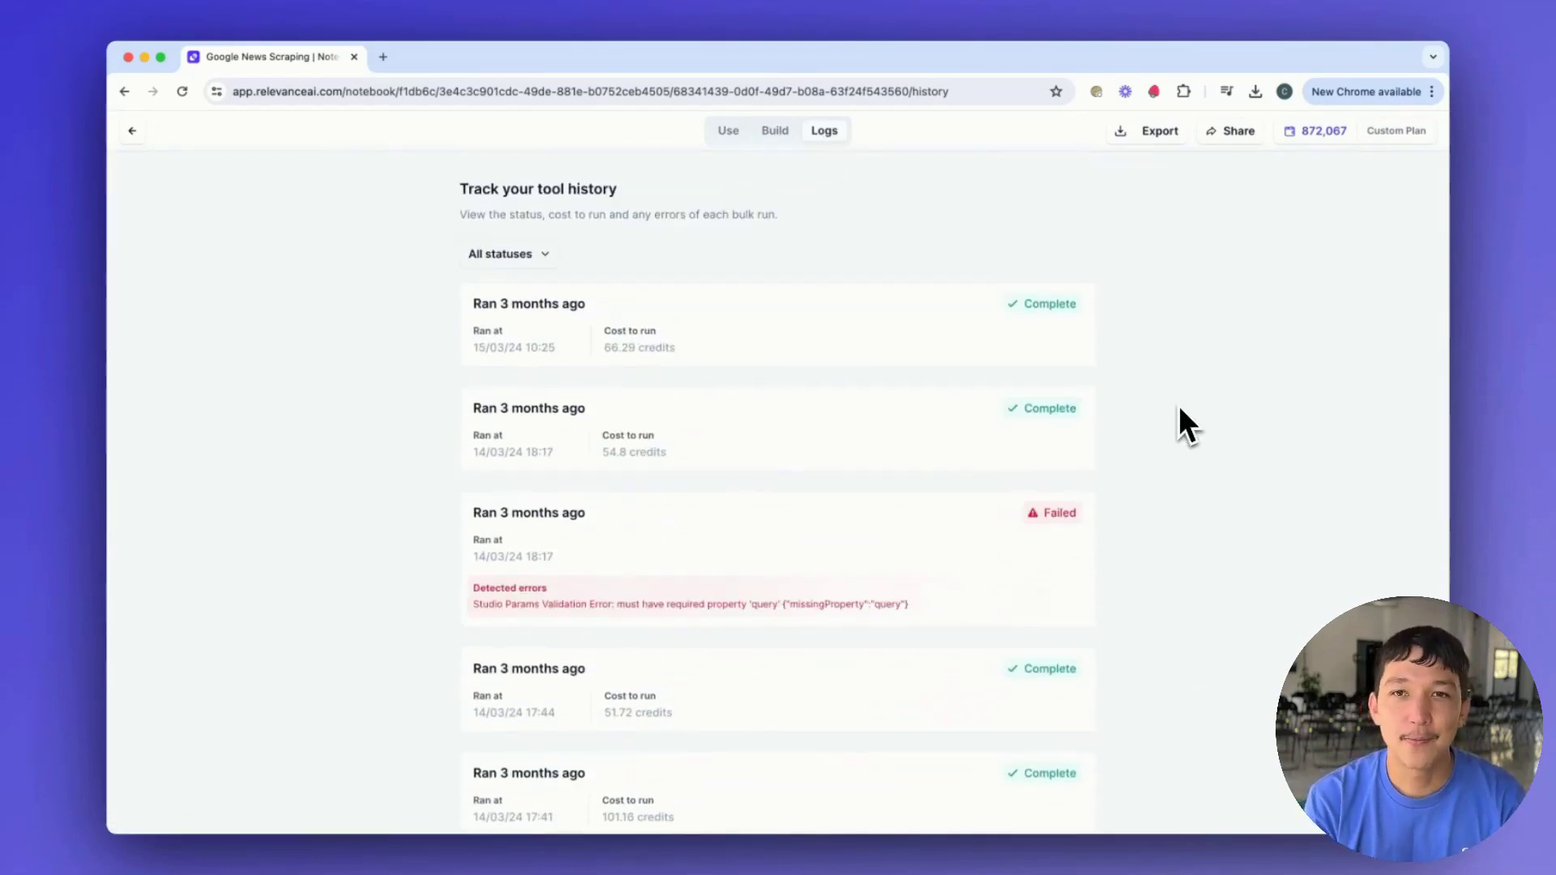
- Add a Text input, a File to URL input and an API key input to the Untitled tool
left_click(779, 134)
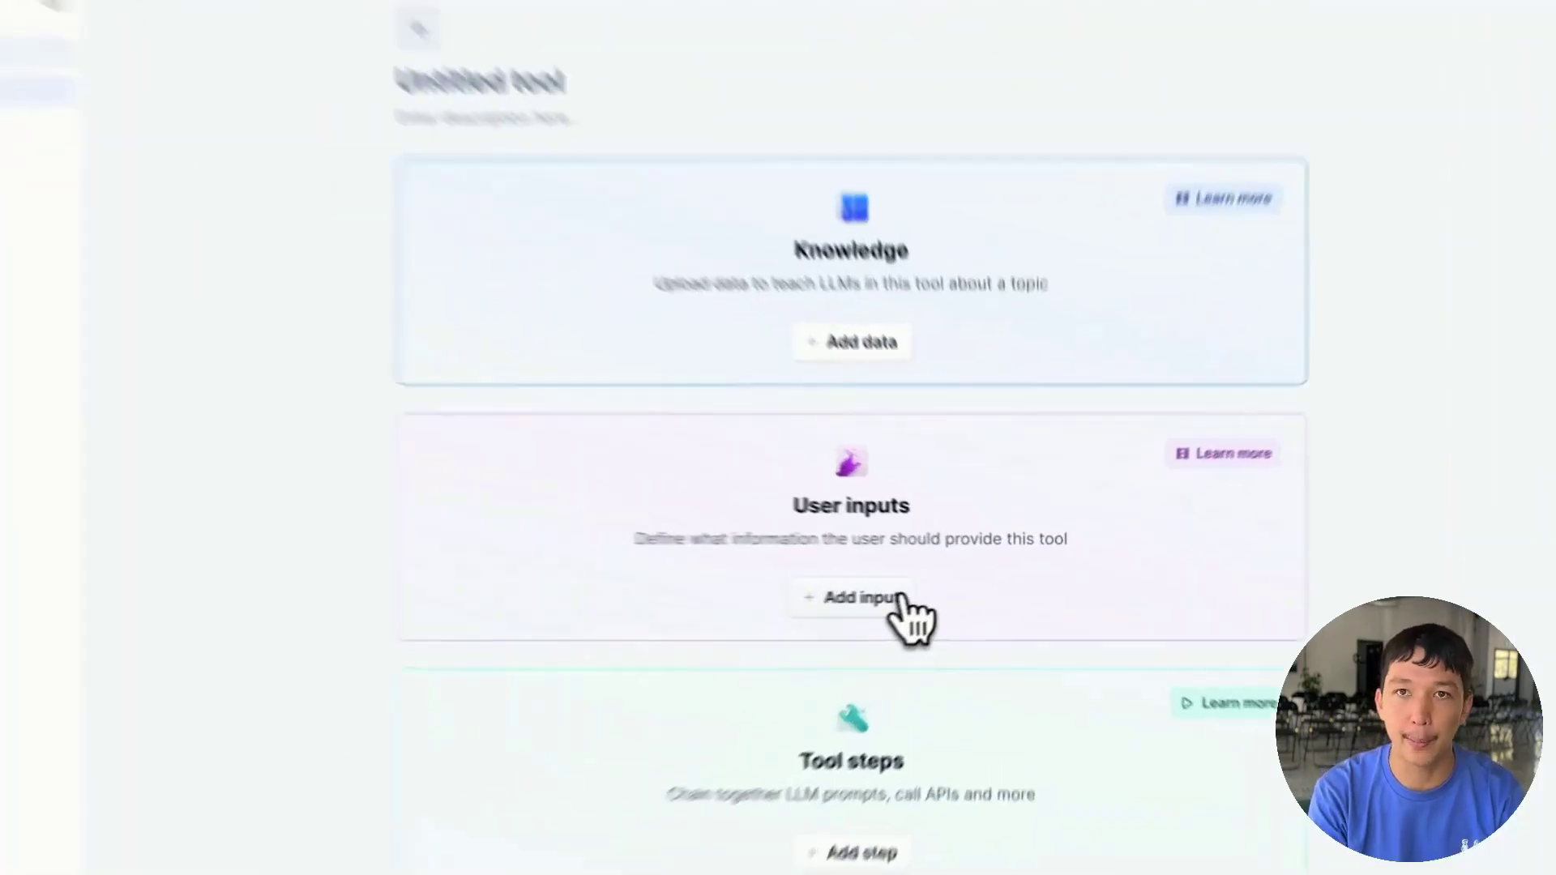
left_click(947, 591)
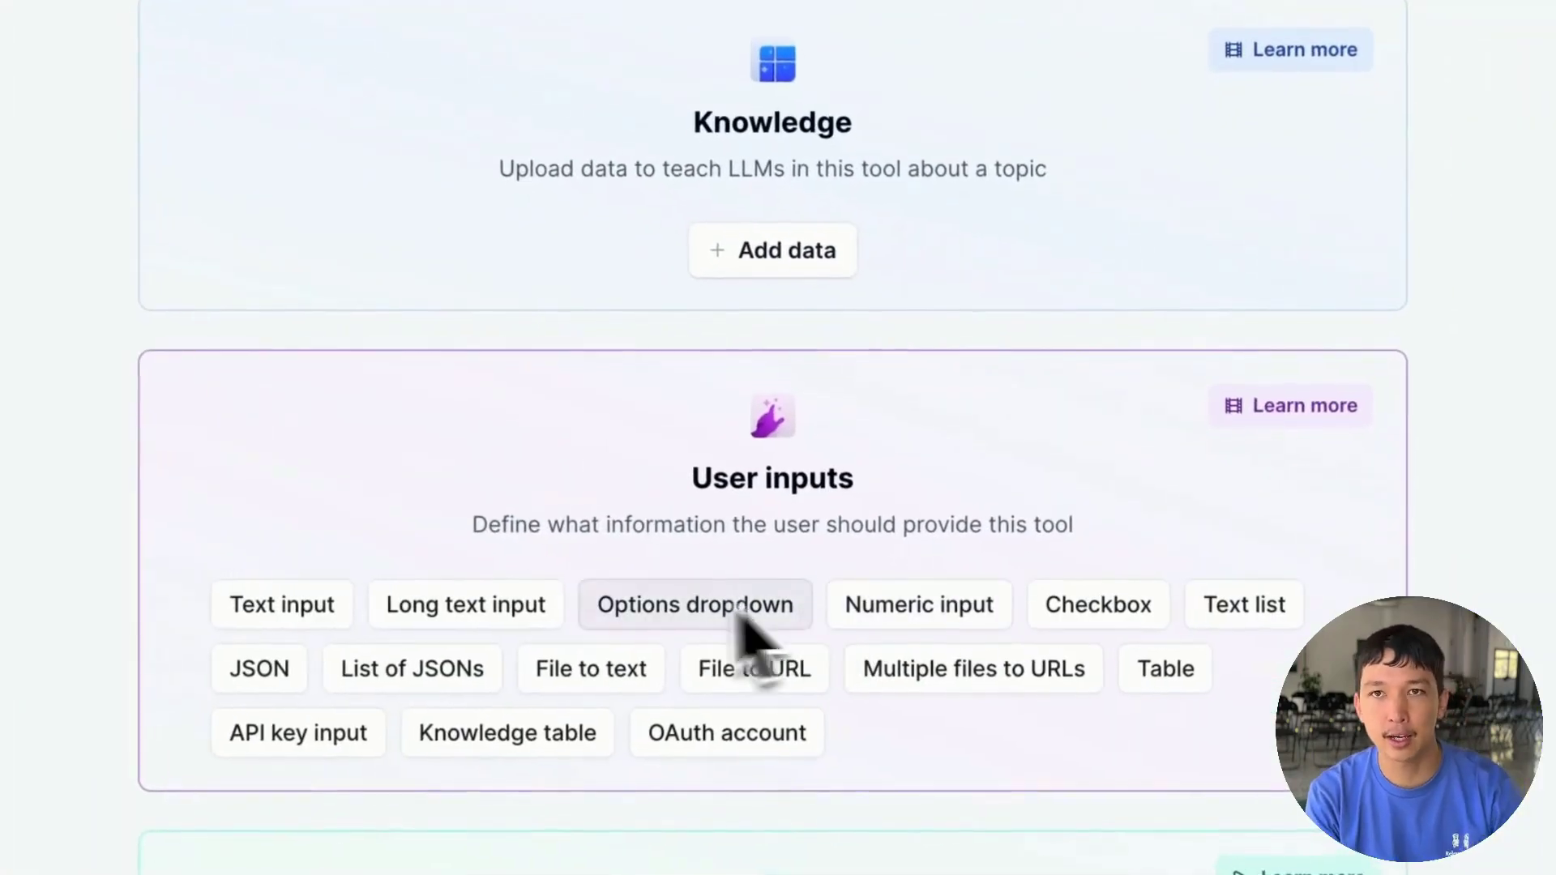
left_click(326, 601)
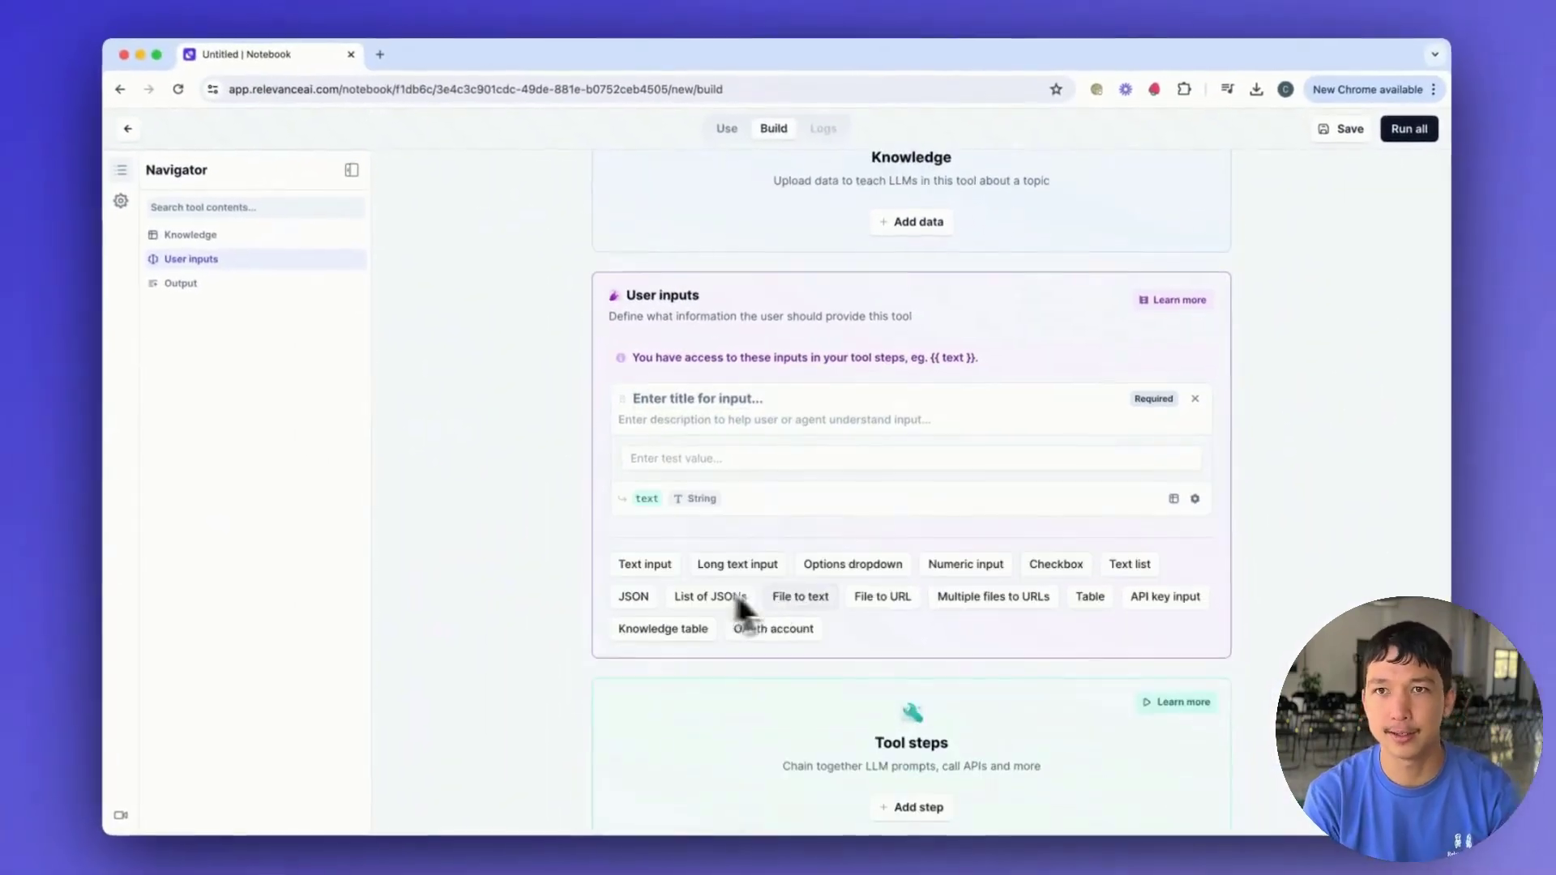
left_click(882, 597)
scroll(887, 594, "down", 2)
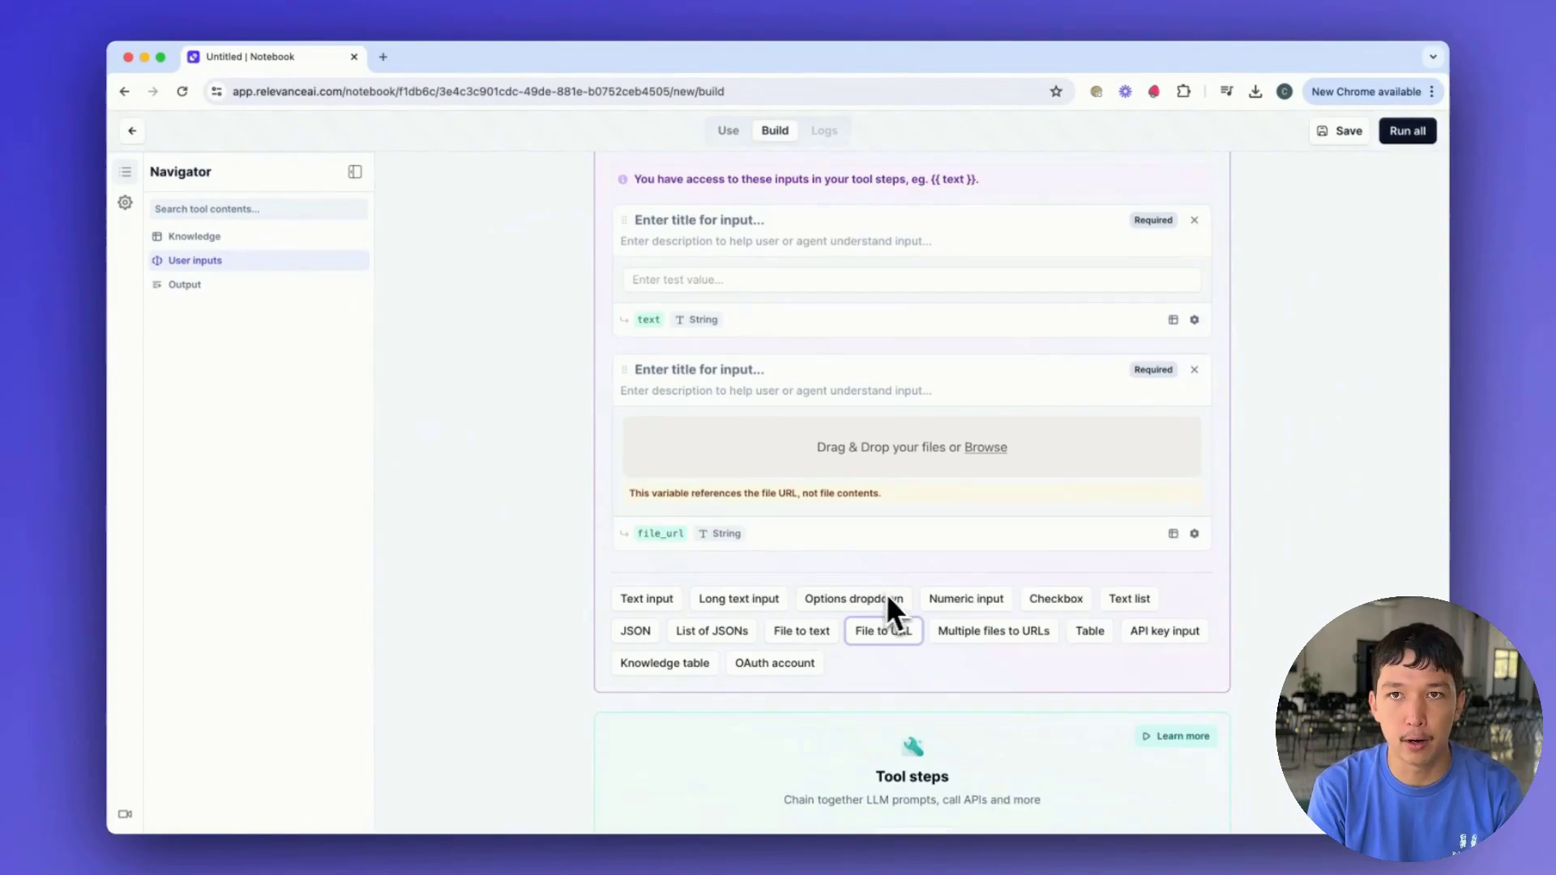
left_click(1164, 631)
scroll(1174, 610, "down", 2)
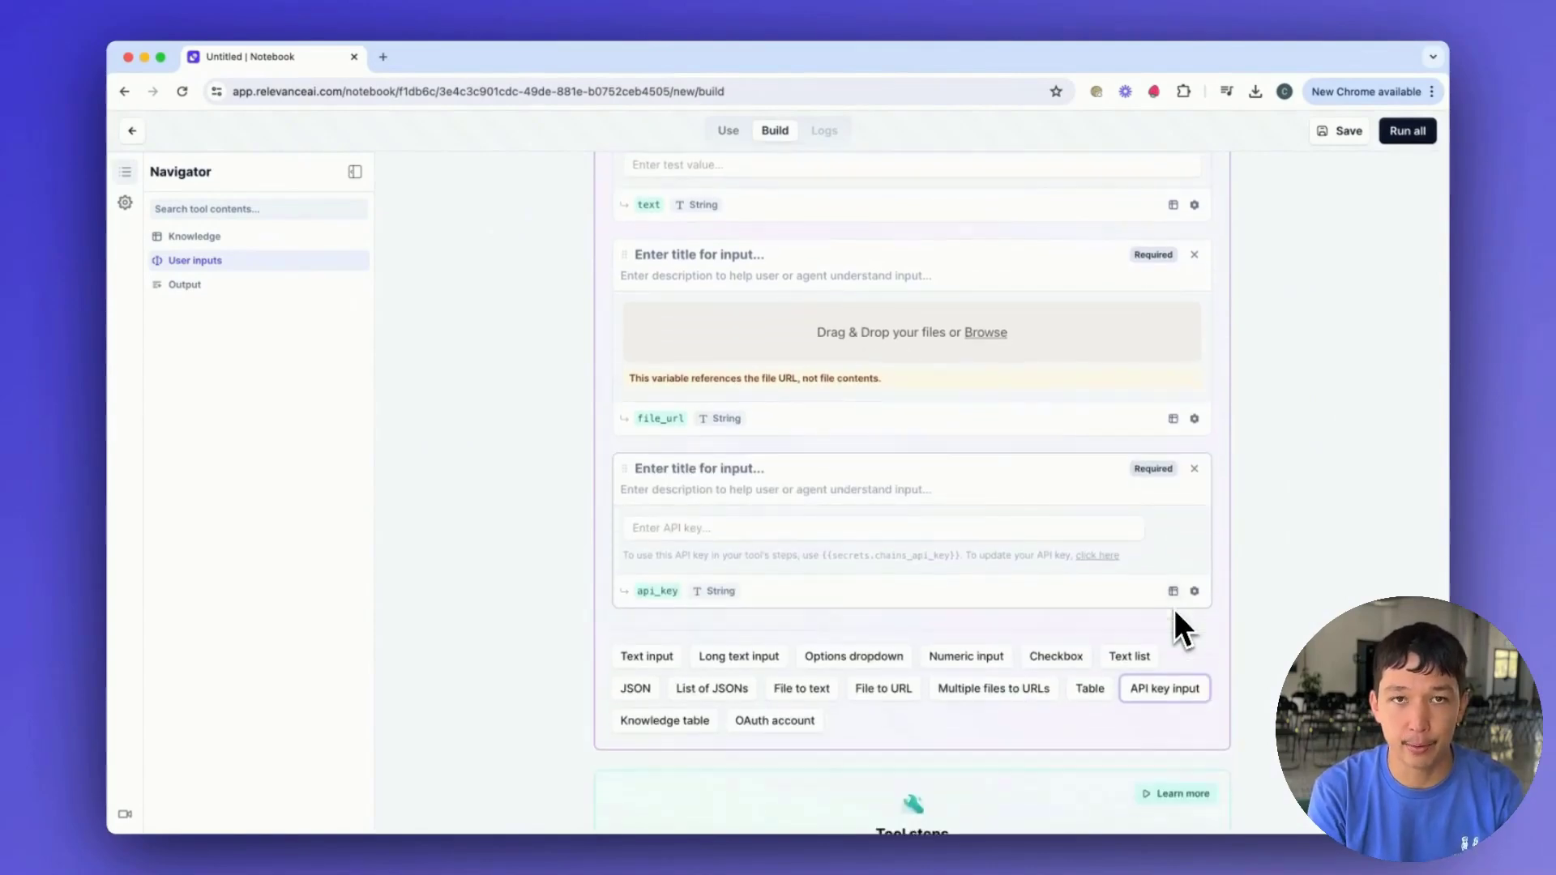
scroll(1174, 609, "down", 2)
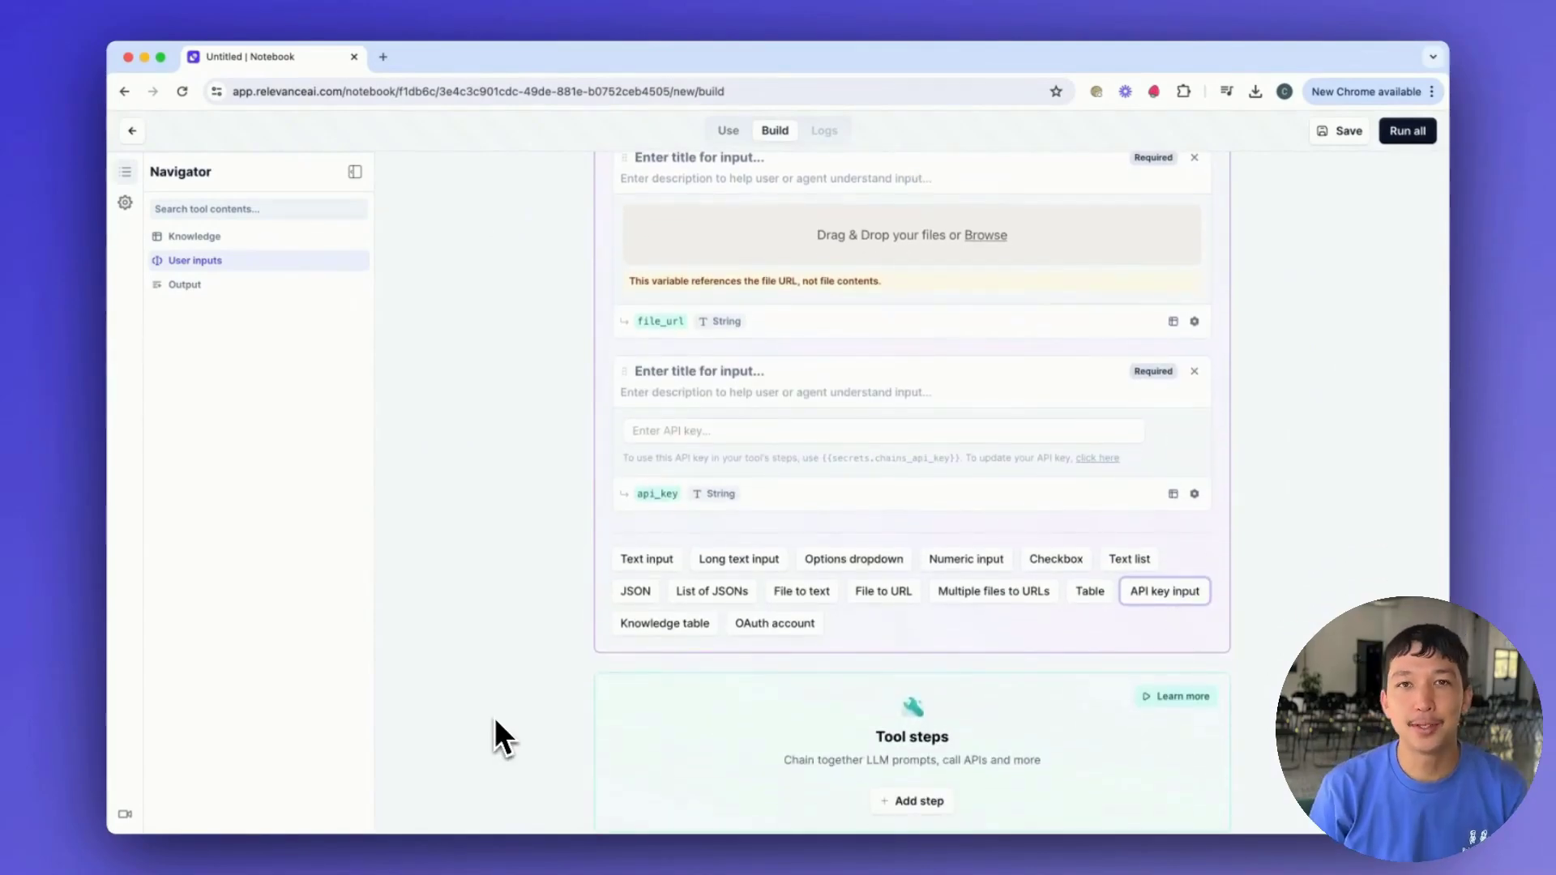
scroll(494, 717, "down", 1)
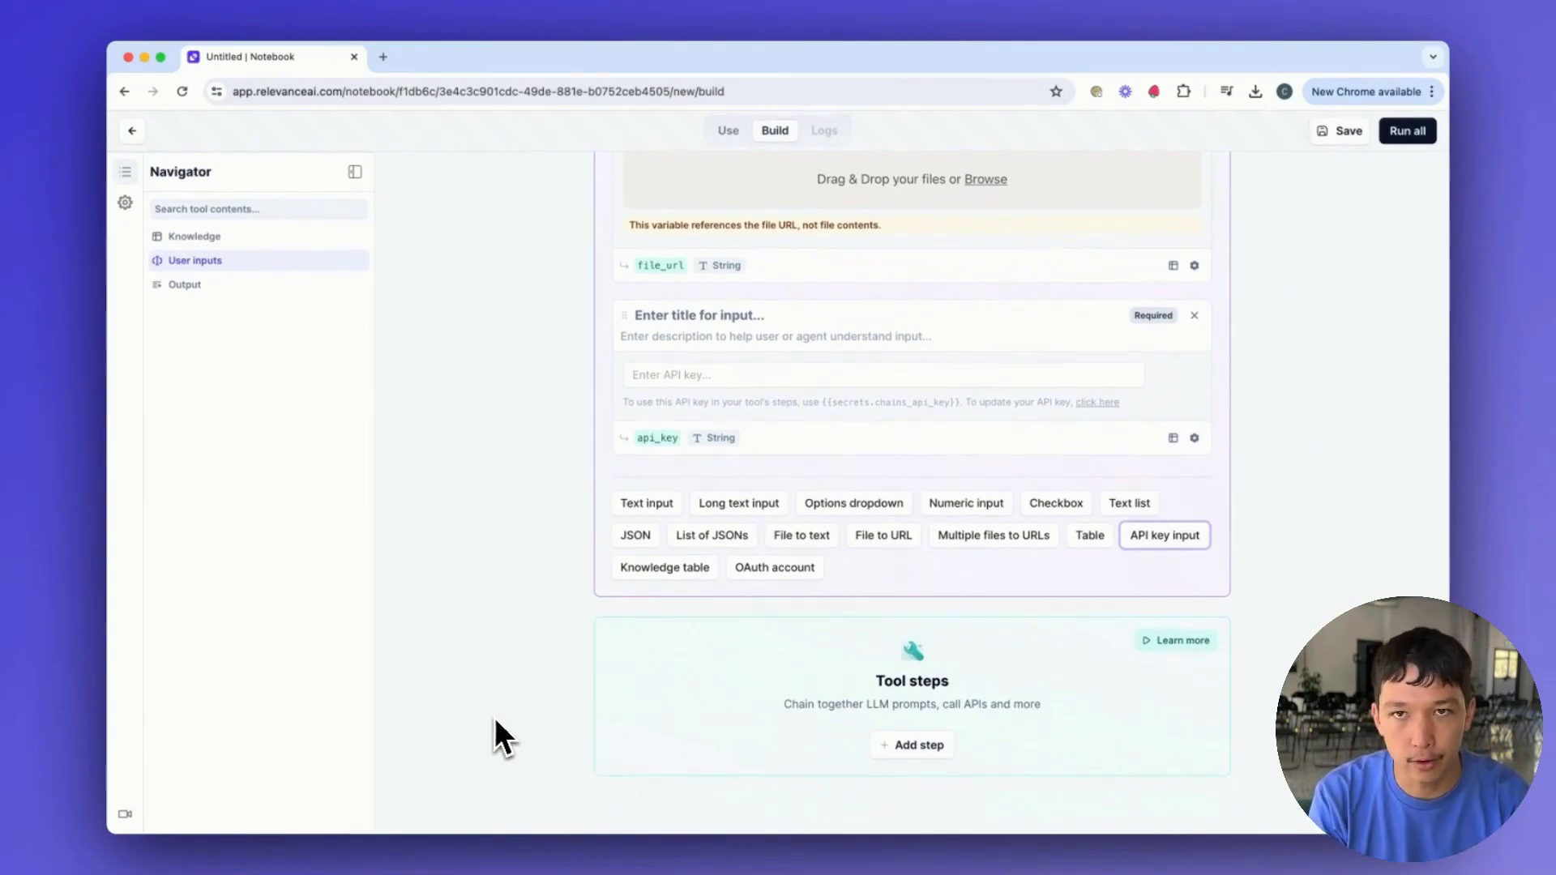
left_click(907, 750)
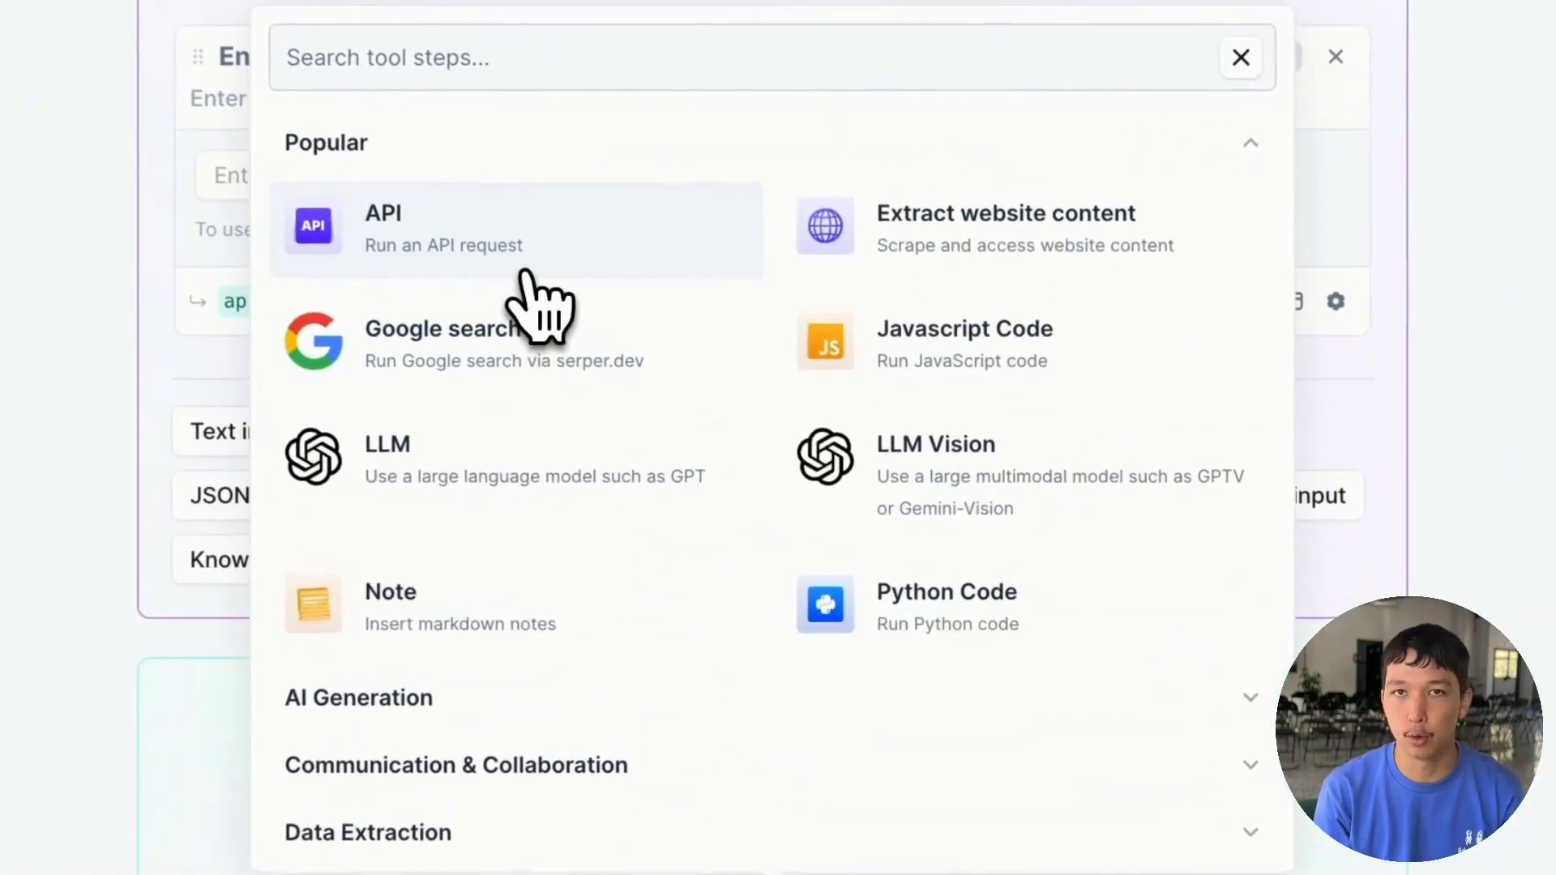
left_click(97, 636)
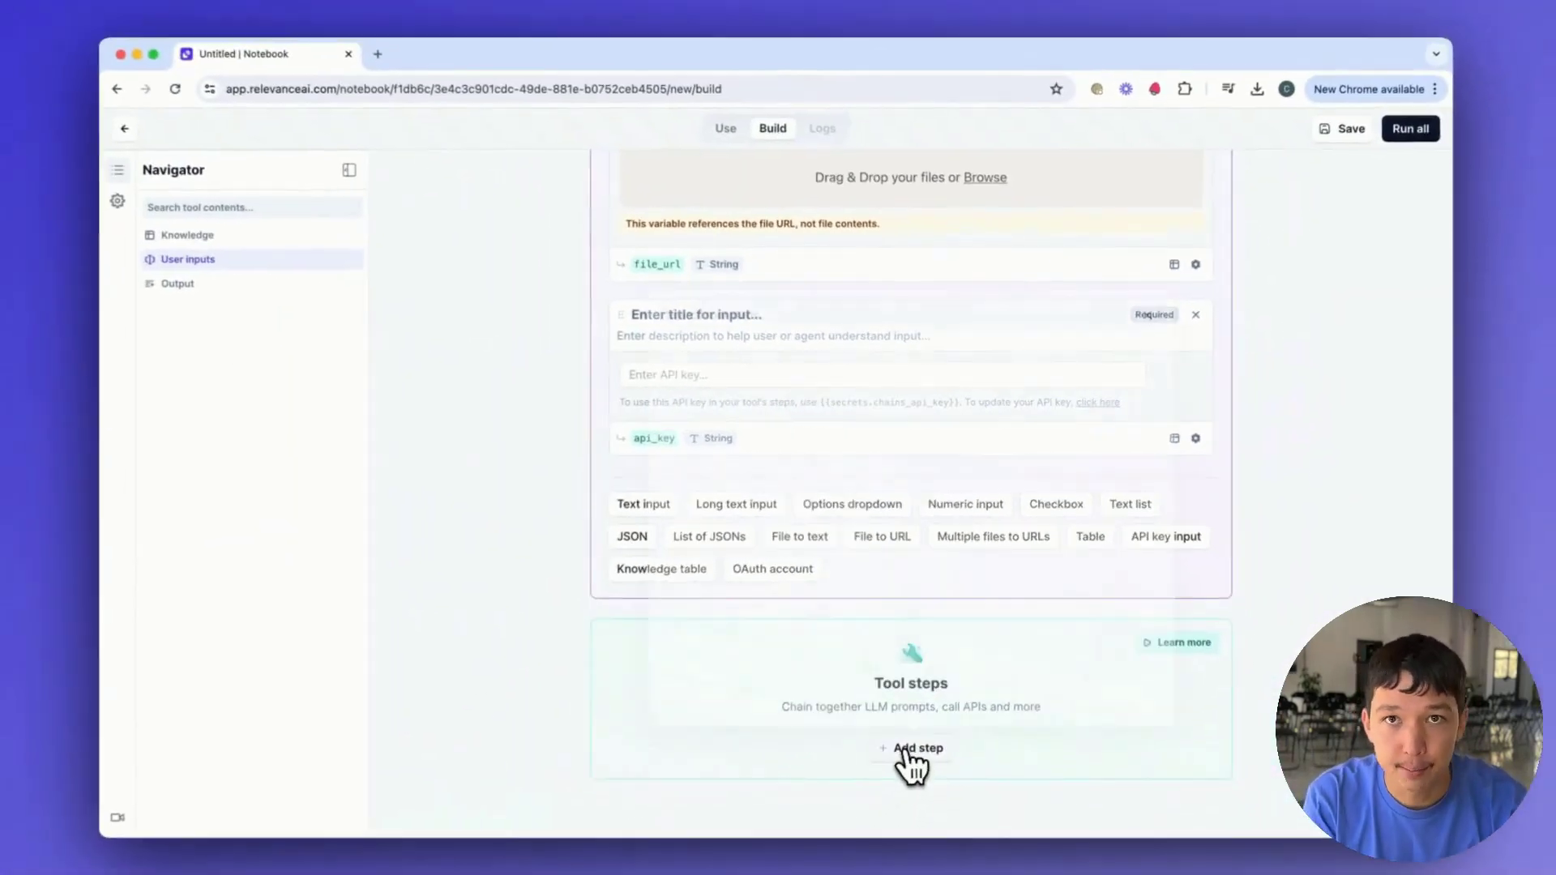
left_click(910, 750)
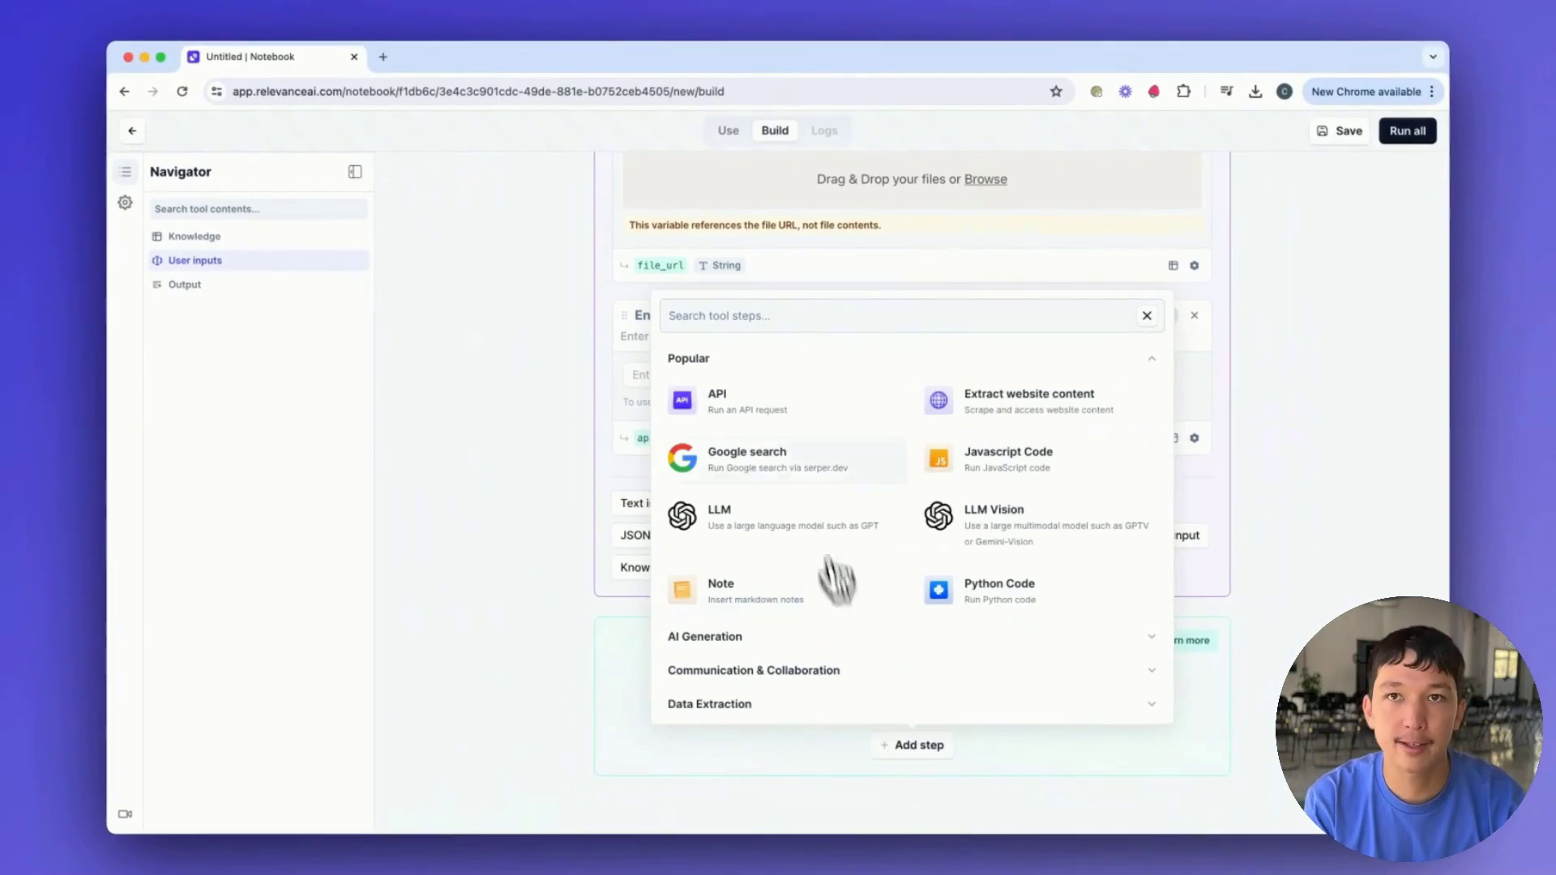
left_click(806, 452)
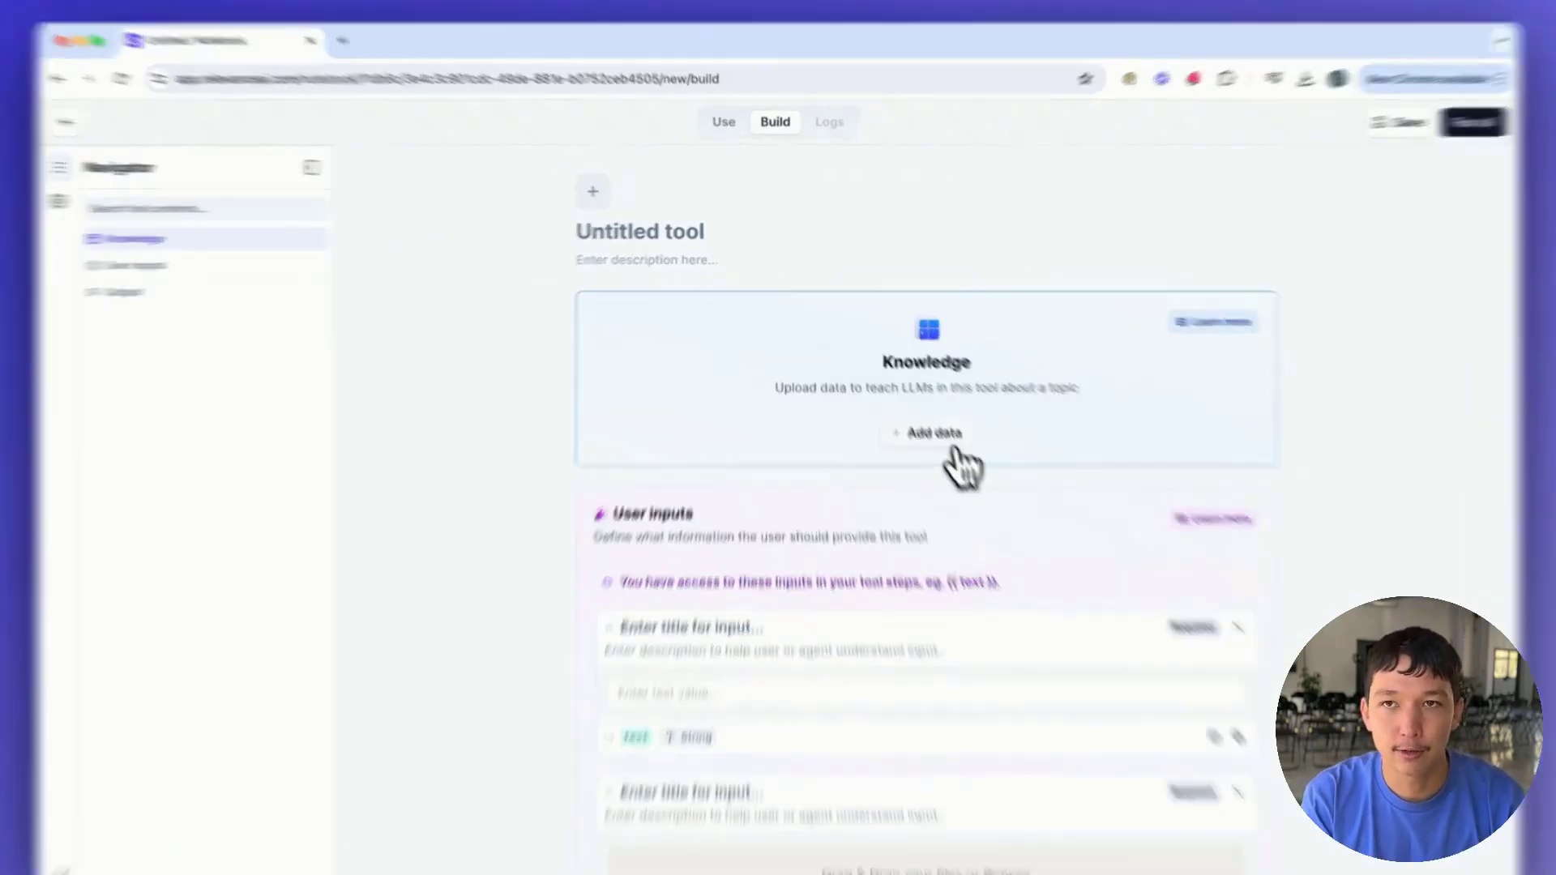
- Preview the Add data knowledge options, then filter the tool step list by 'knowle'
left_click(924, 415)
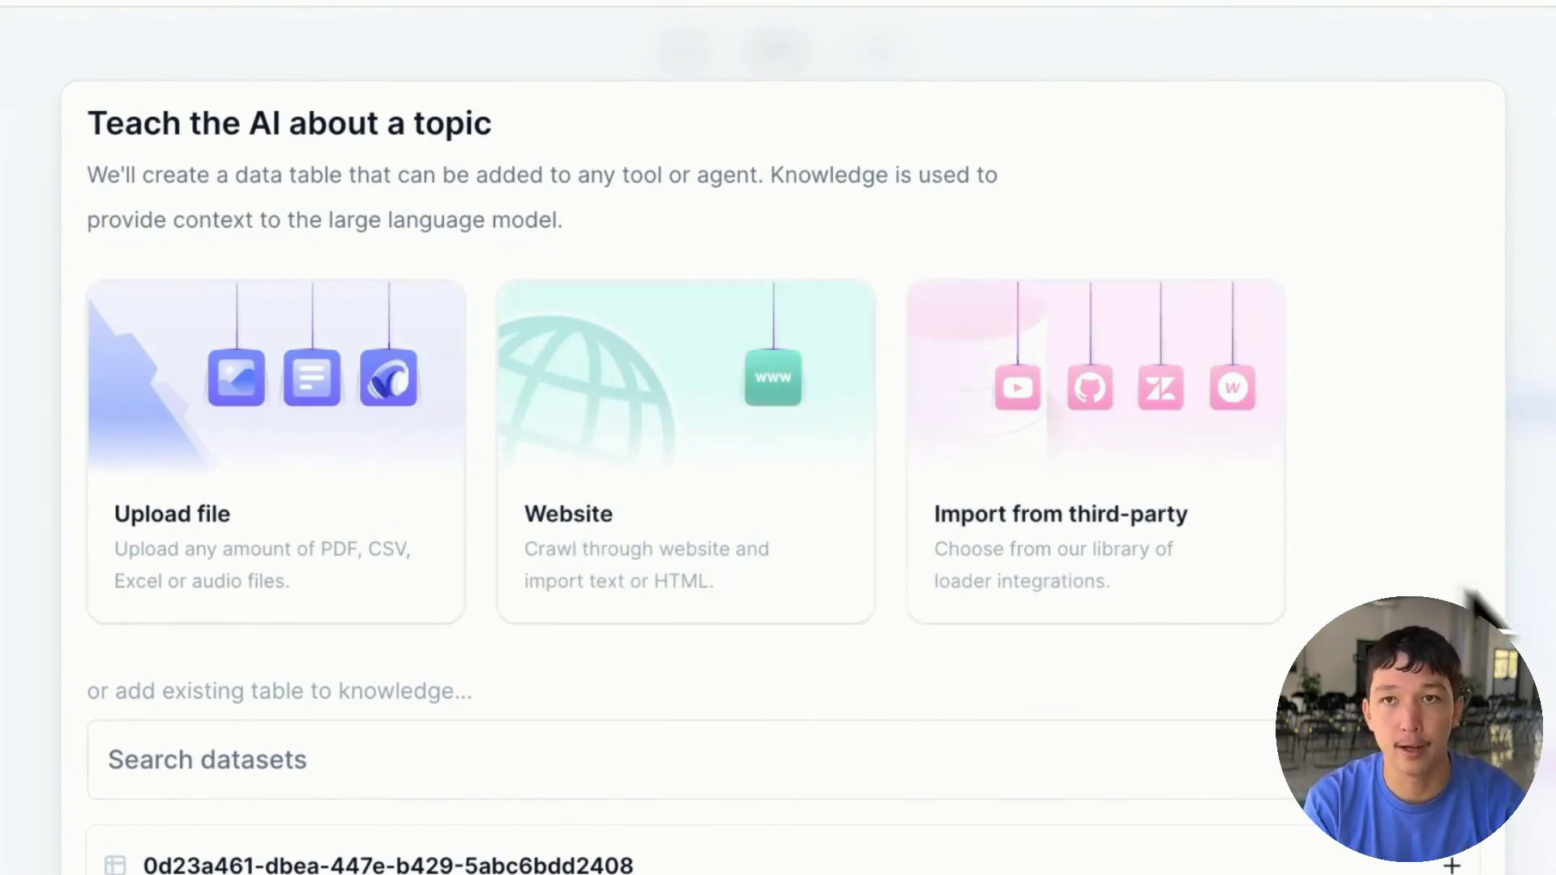
left_click(1449, 507)
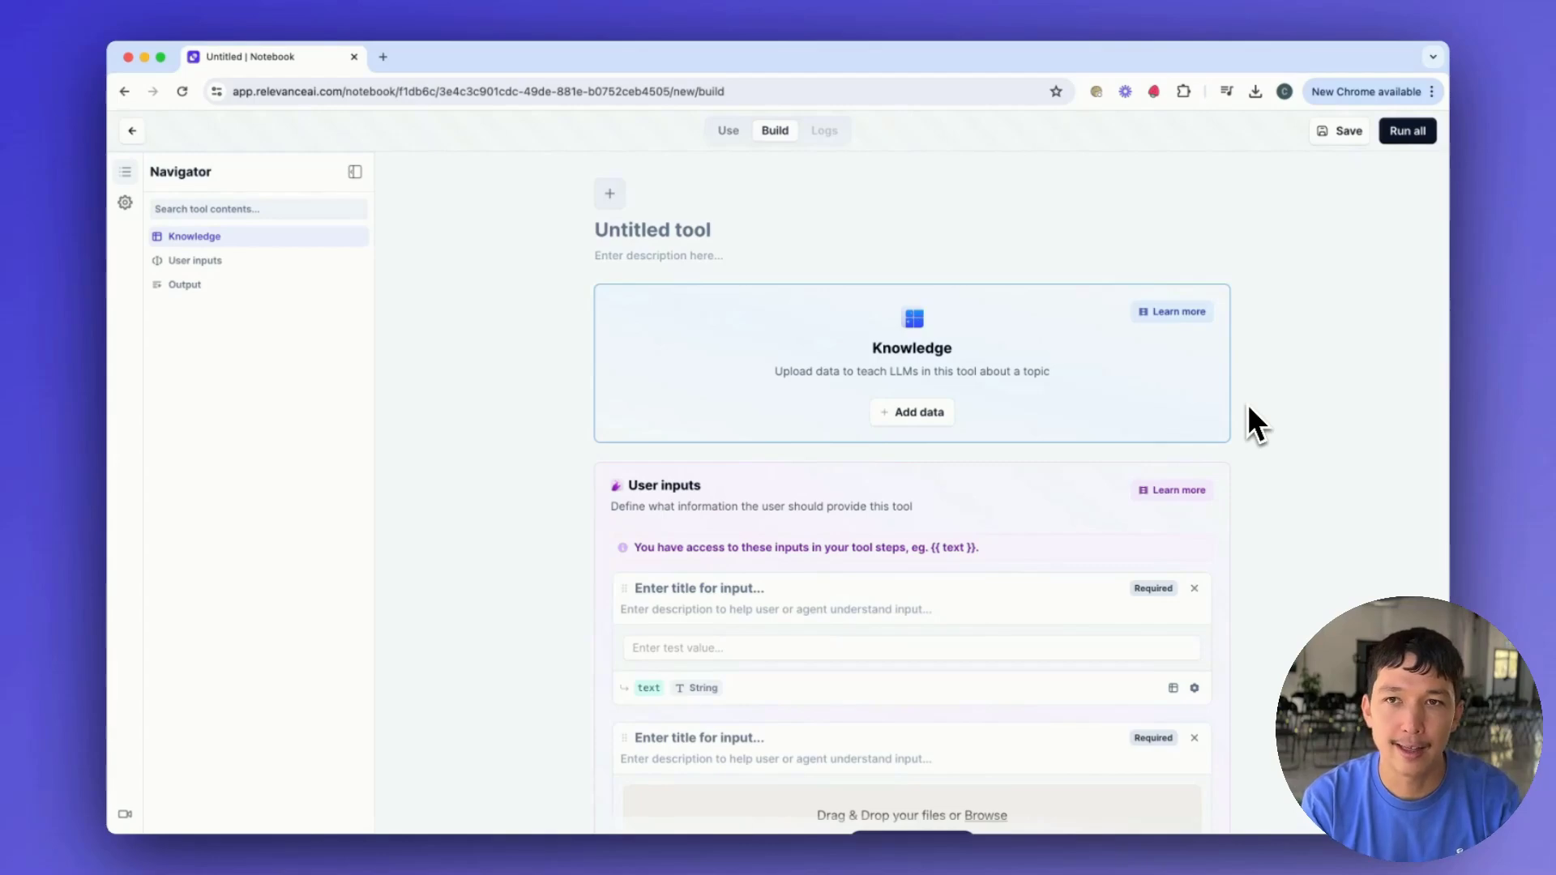
scroll(1252, 413, "down", 4)
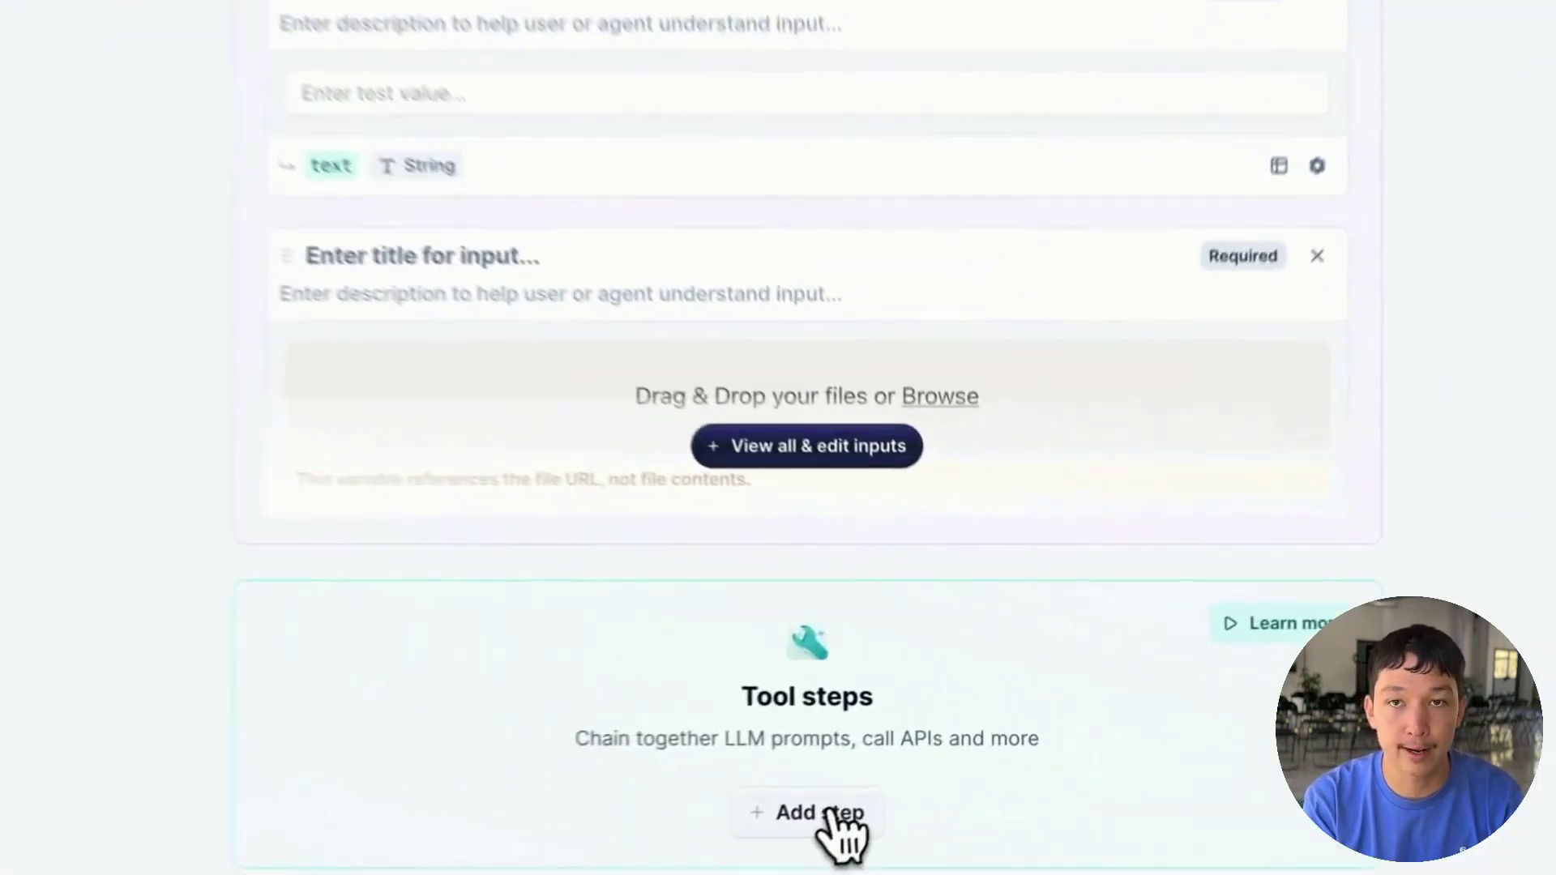
left_click(924, 743)
type("knowle")
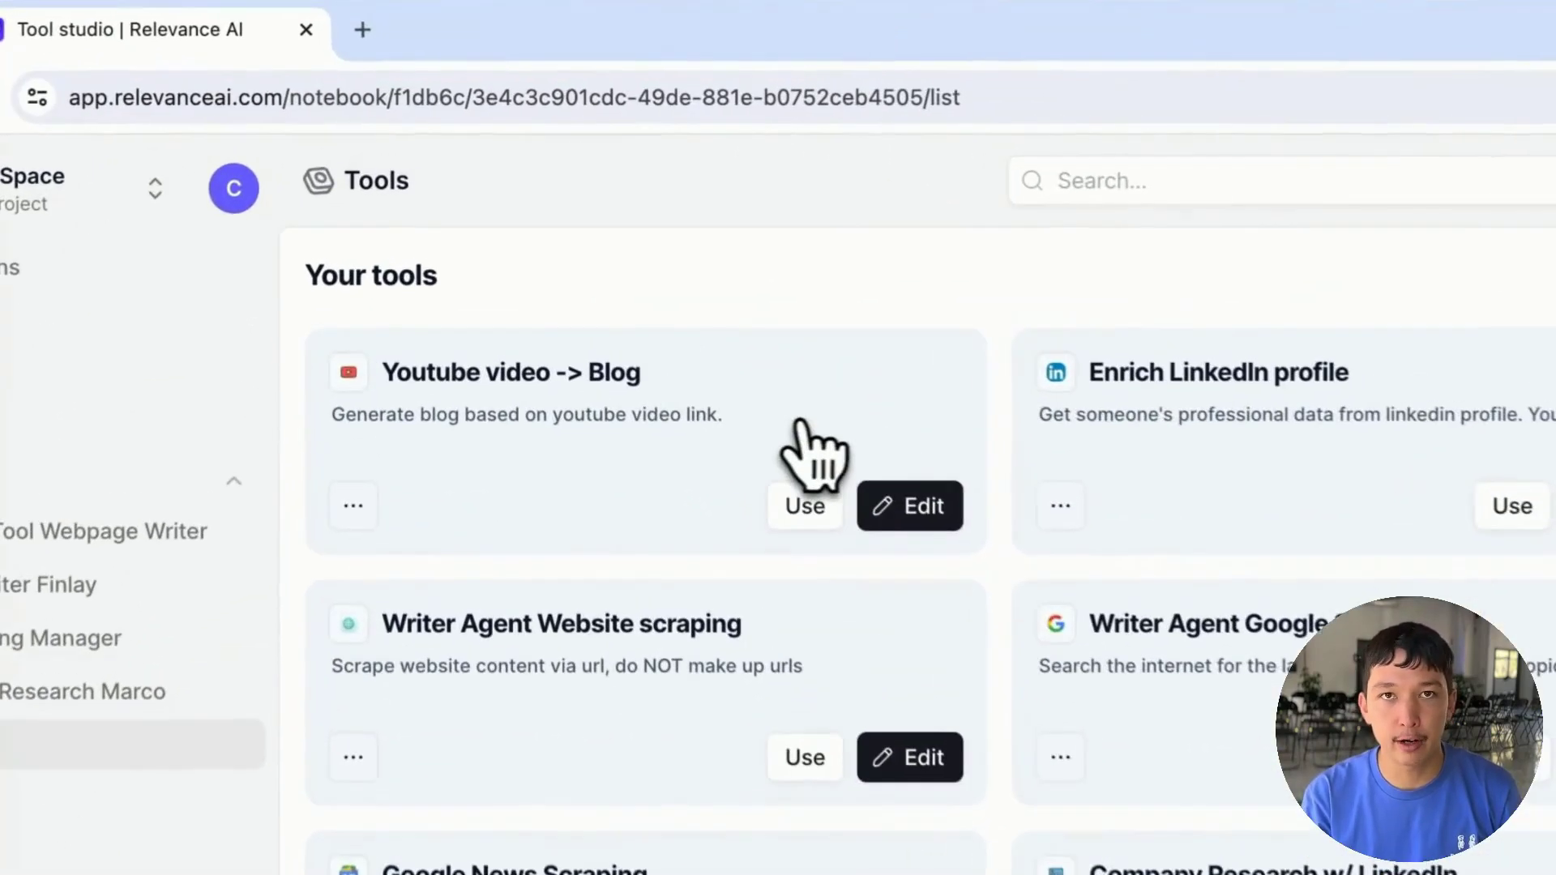
- Open the Youtube video -> Blog tool's Build tab and expand all of its user inputs
left_click(817, 512)
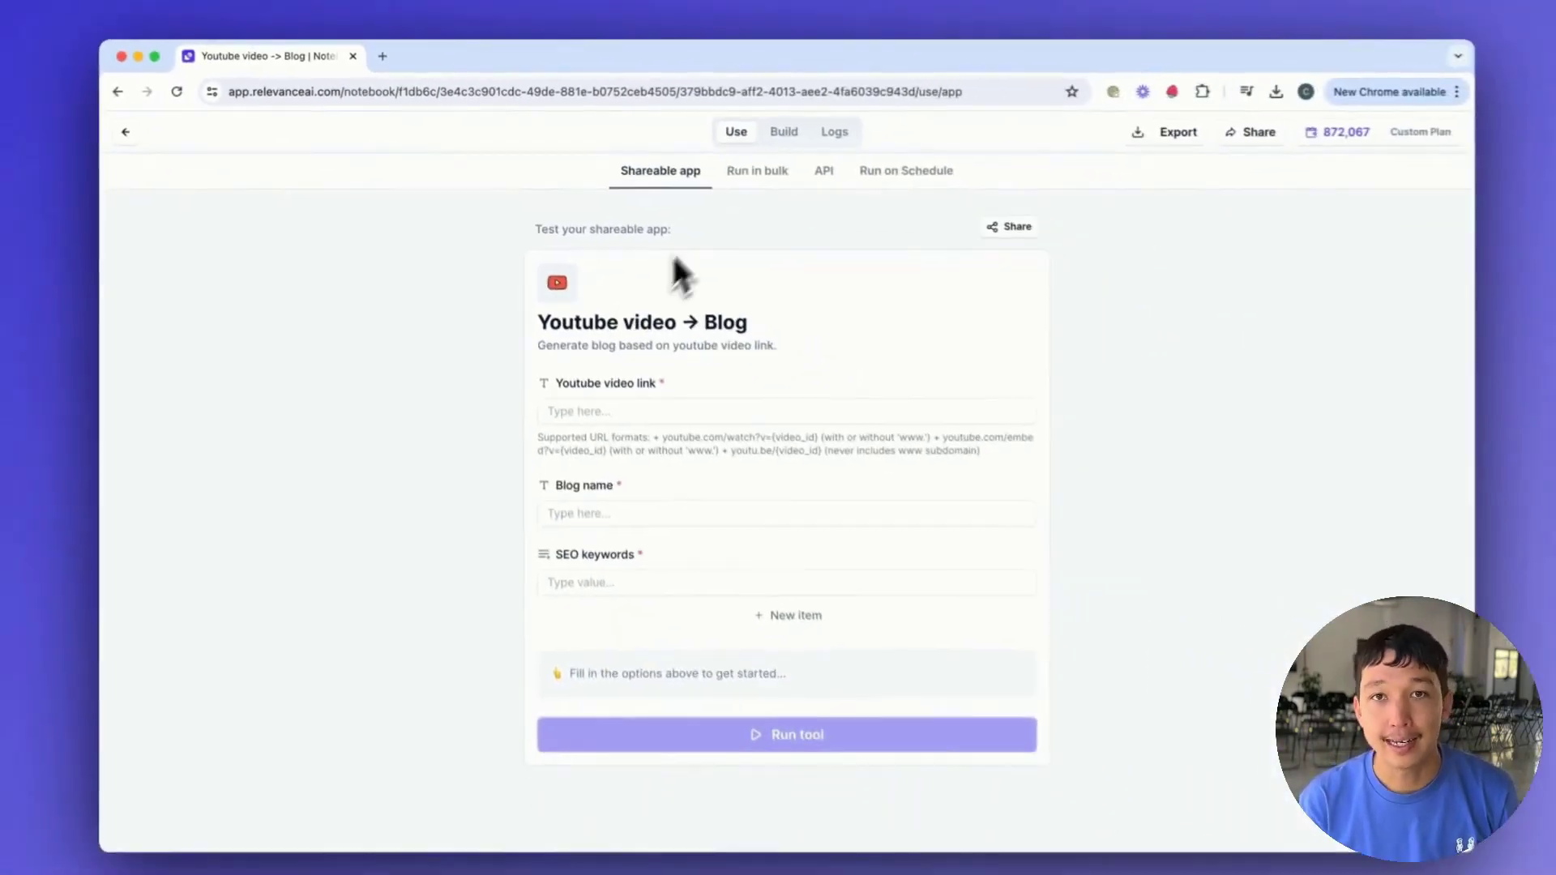
left_click(775, 132)
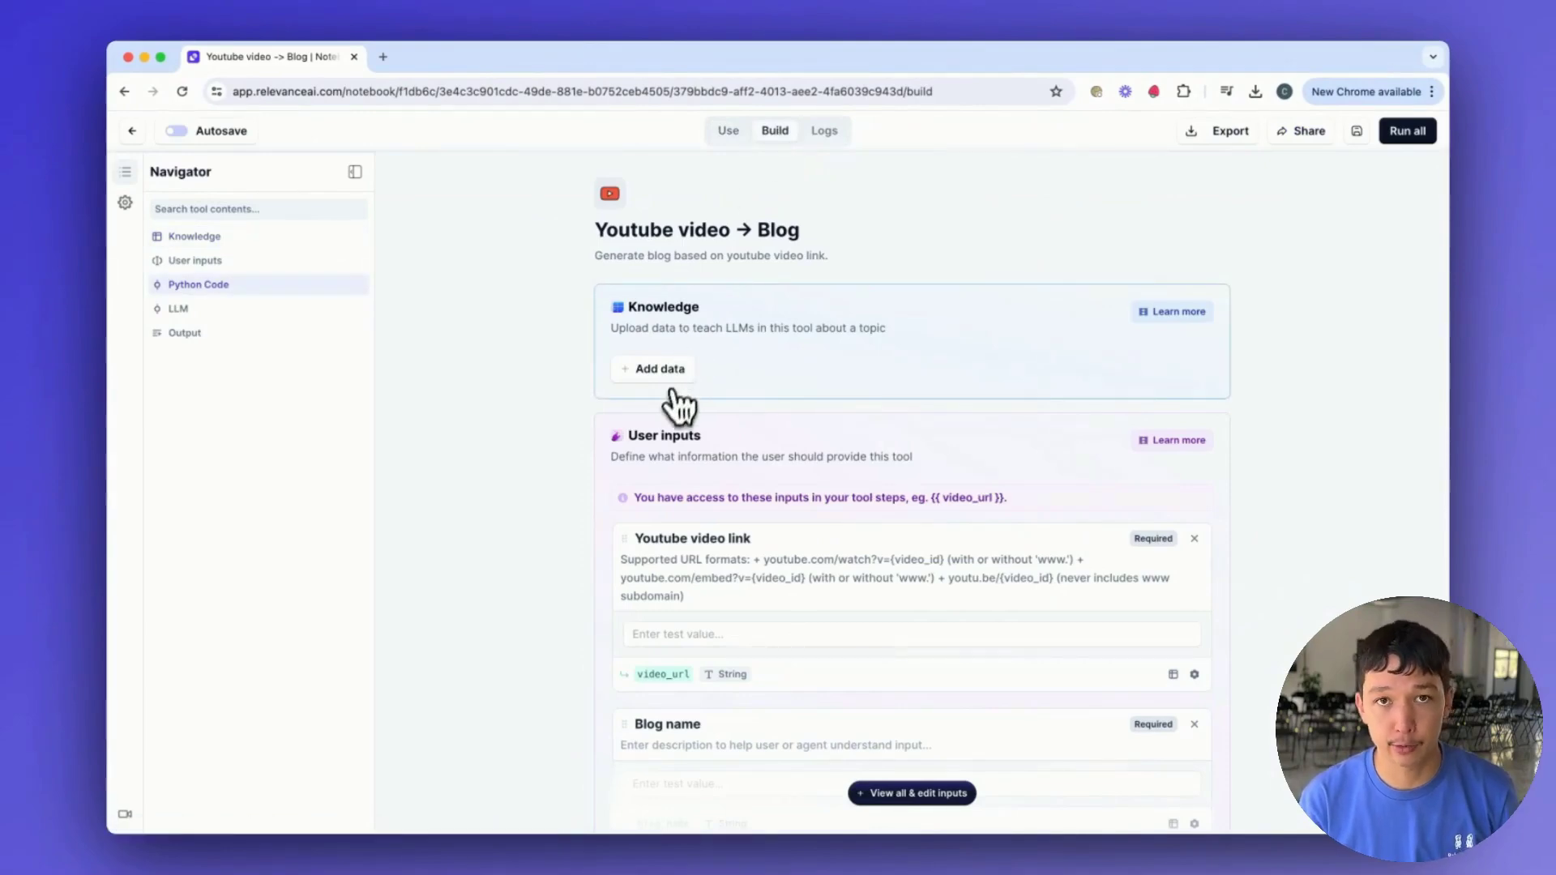
scroll(677, 407, "down", 2)
left_click(889, 670)
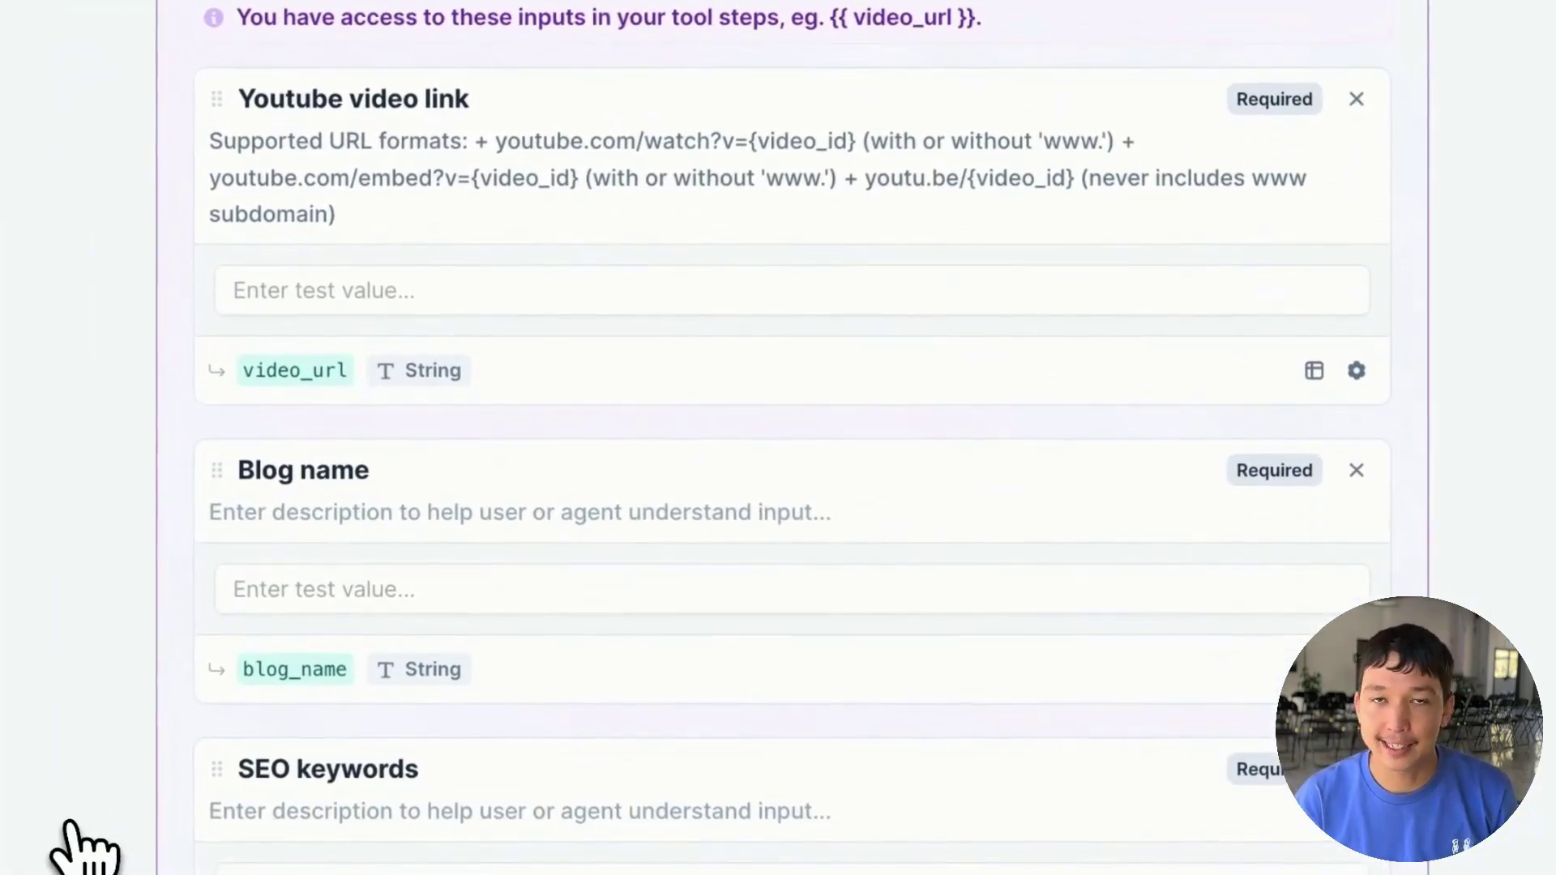
scroll(81, 847, "down", 5)
scroll(81, 847, "down", 2)
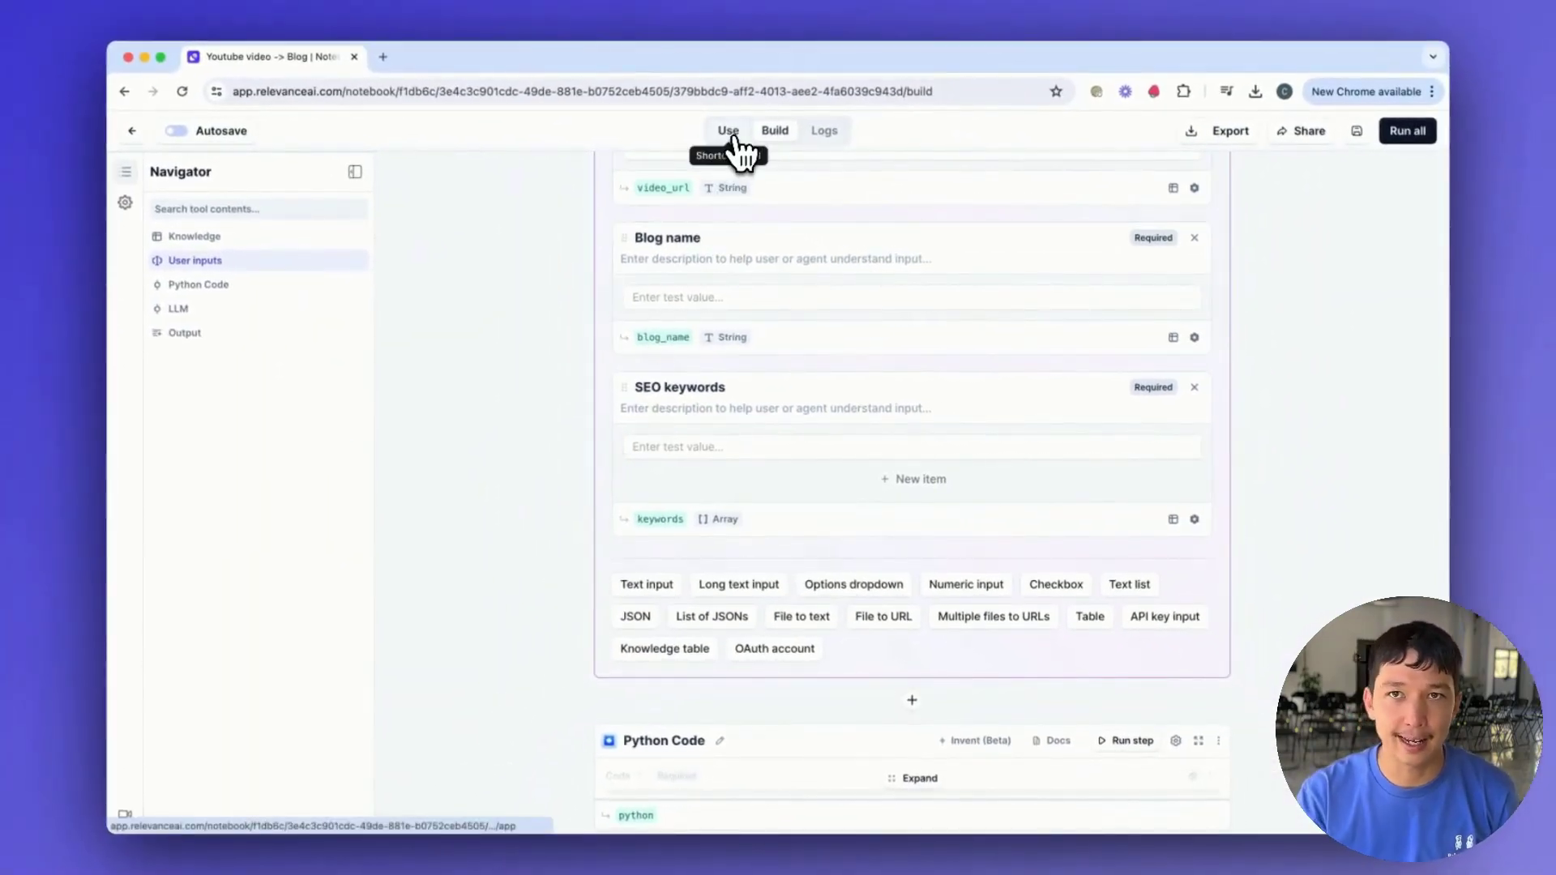
left_click(729, 132)
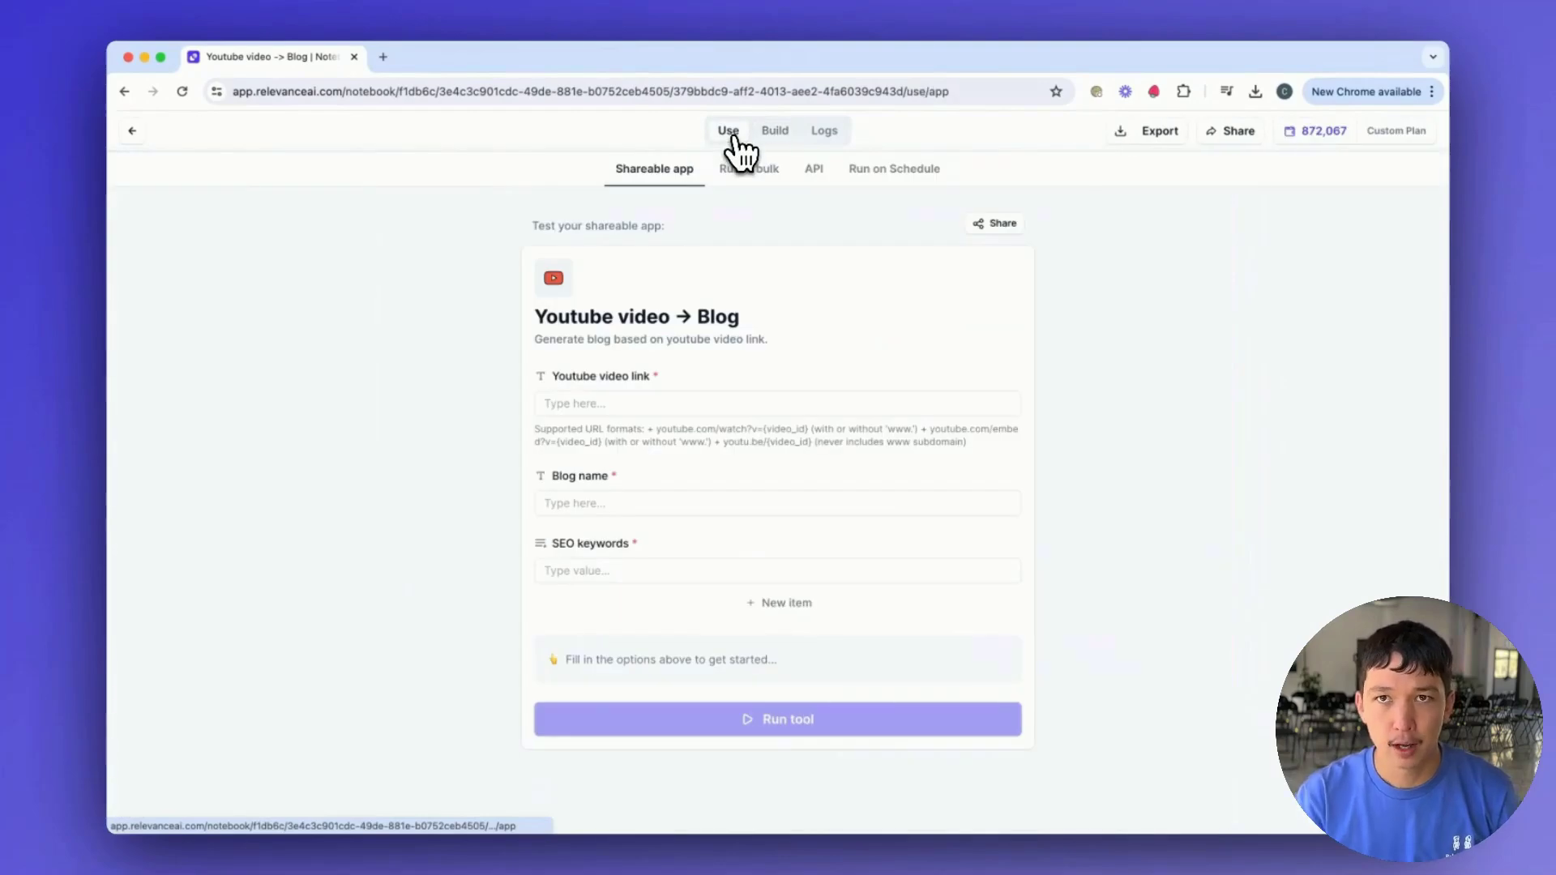
left_click(774, 133)
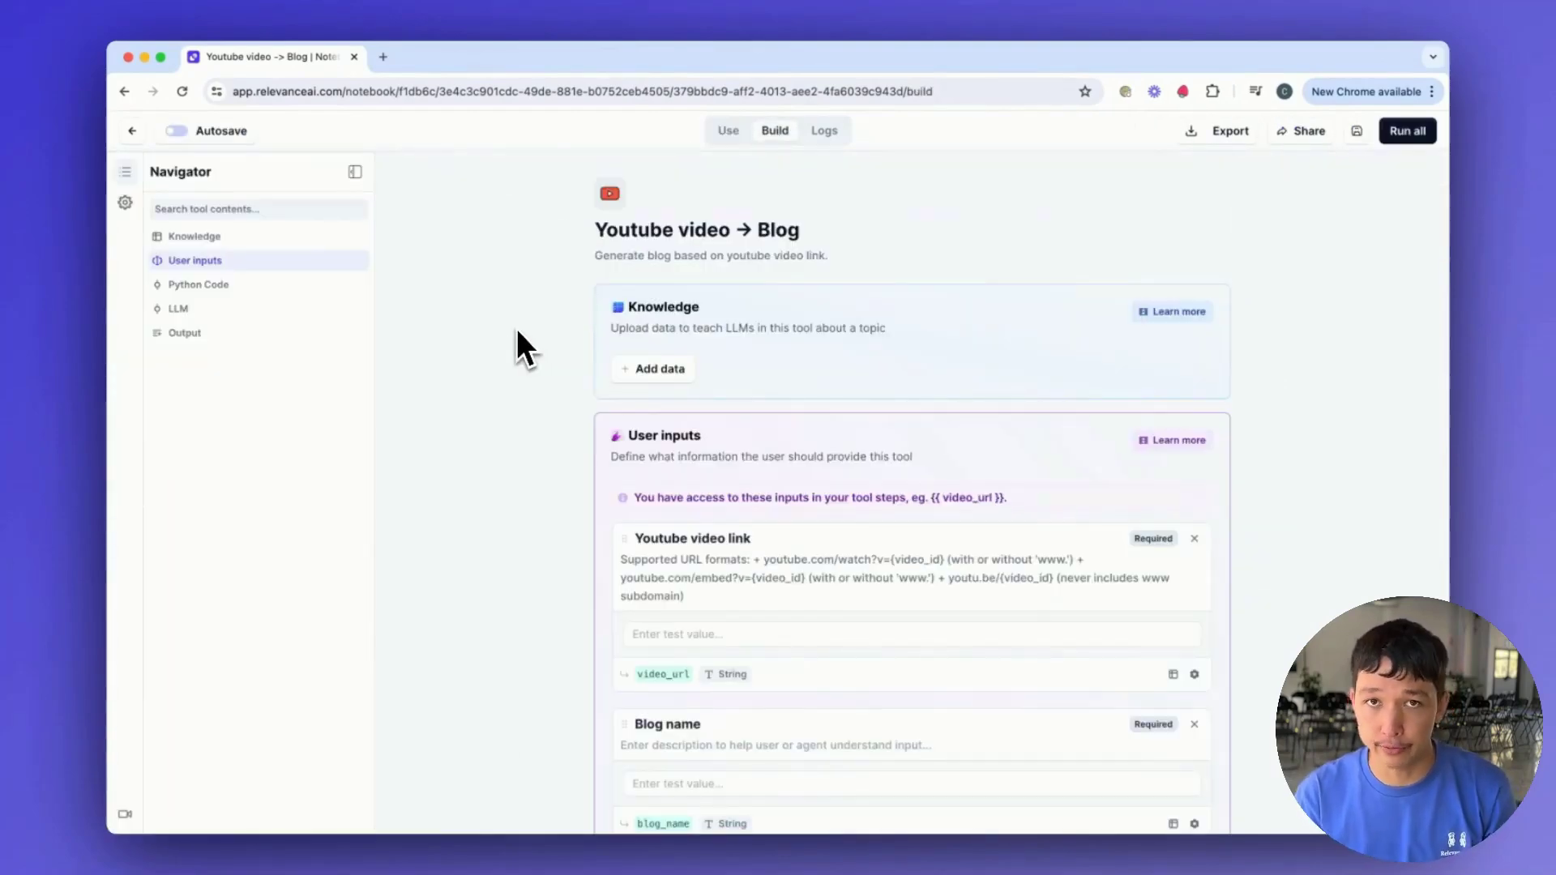
scroll(517, 328, "down", 6)
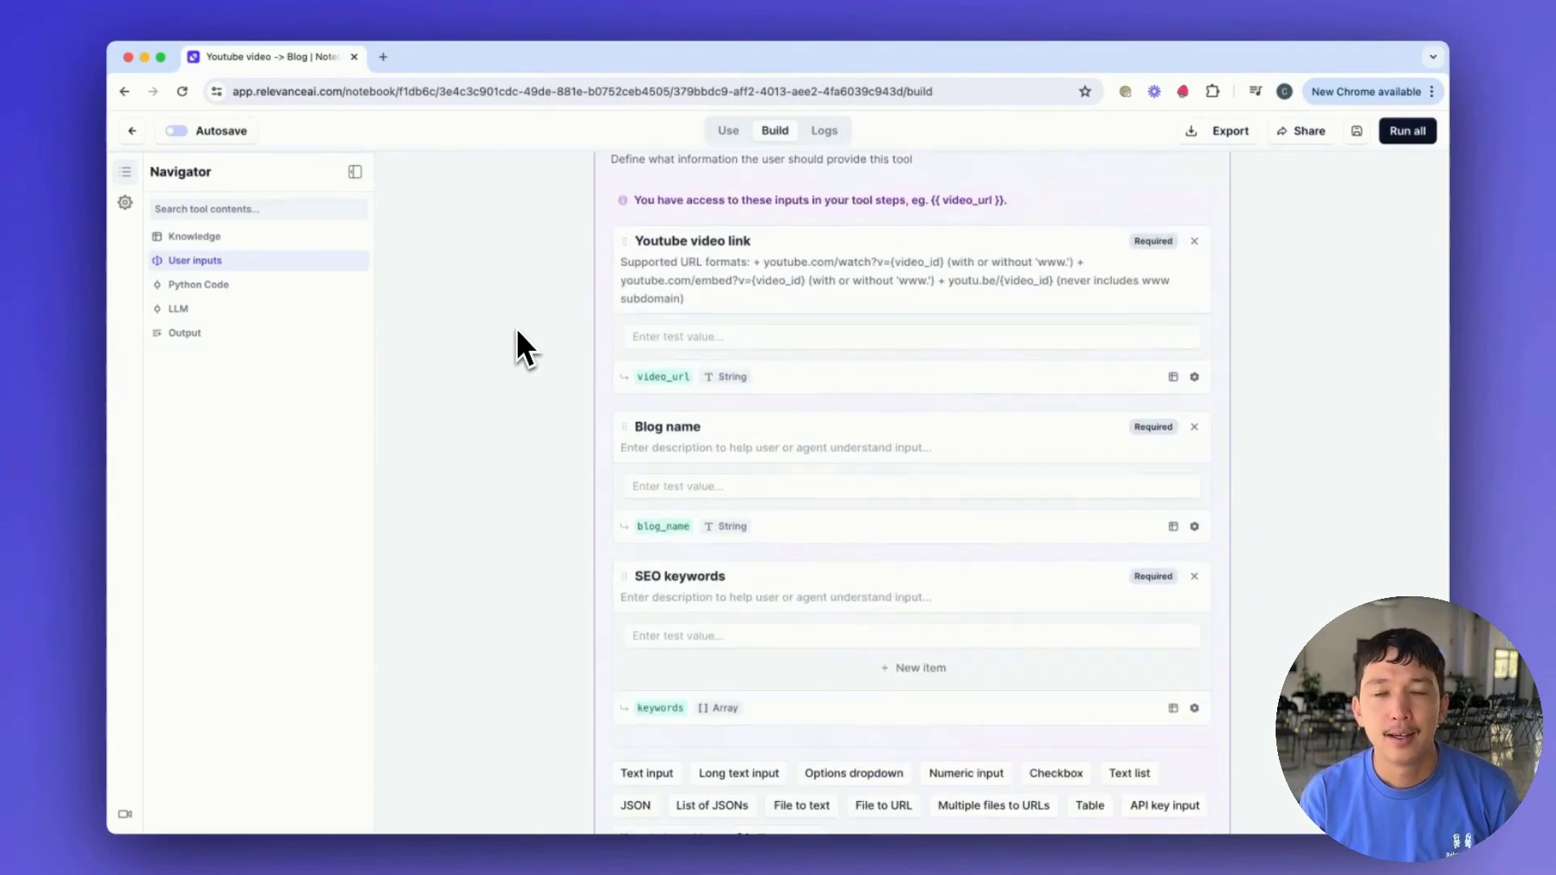
scroll(517, 328, "down", 3)
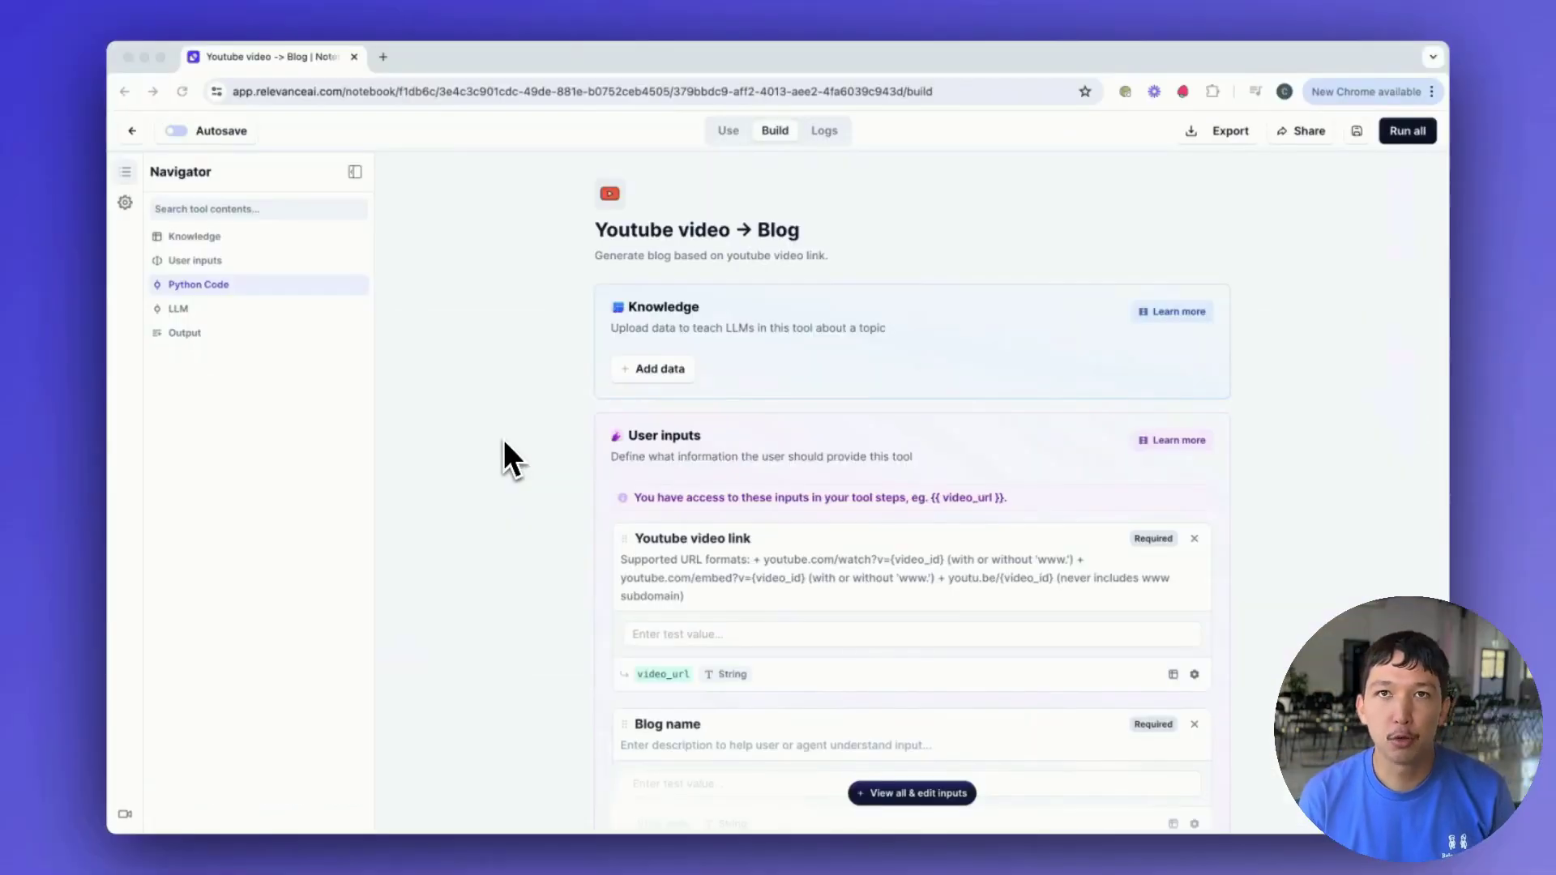
- Expand the Python Code step to view its transcript code and llama_hub, youtube_transcript_api packages
scroll(504, 452, "down", 6)
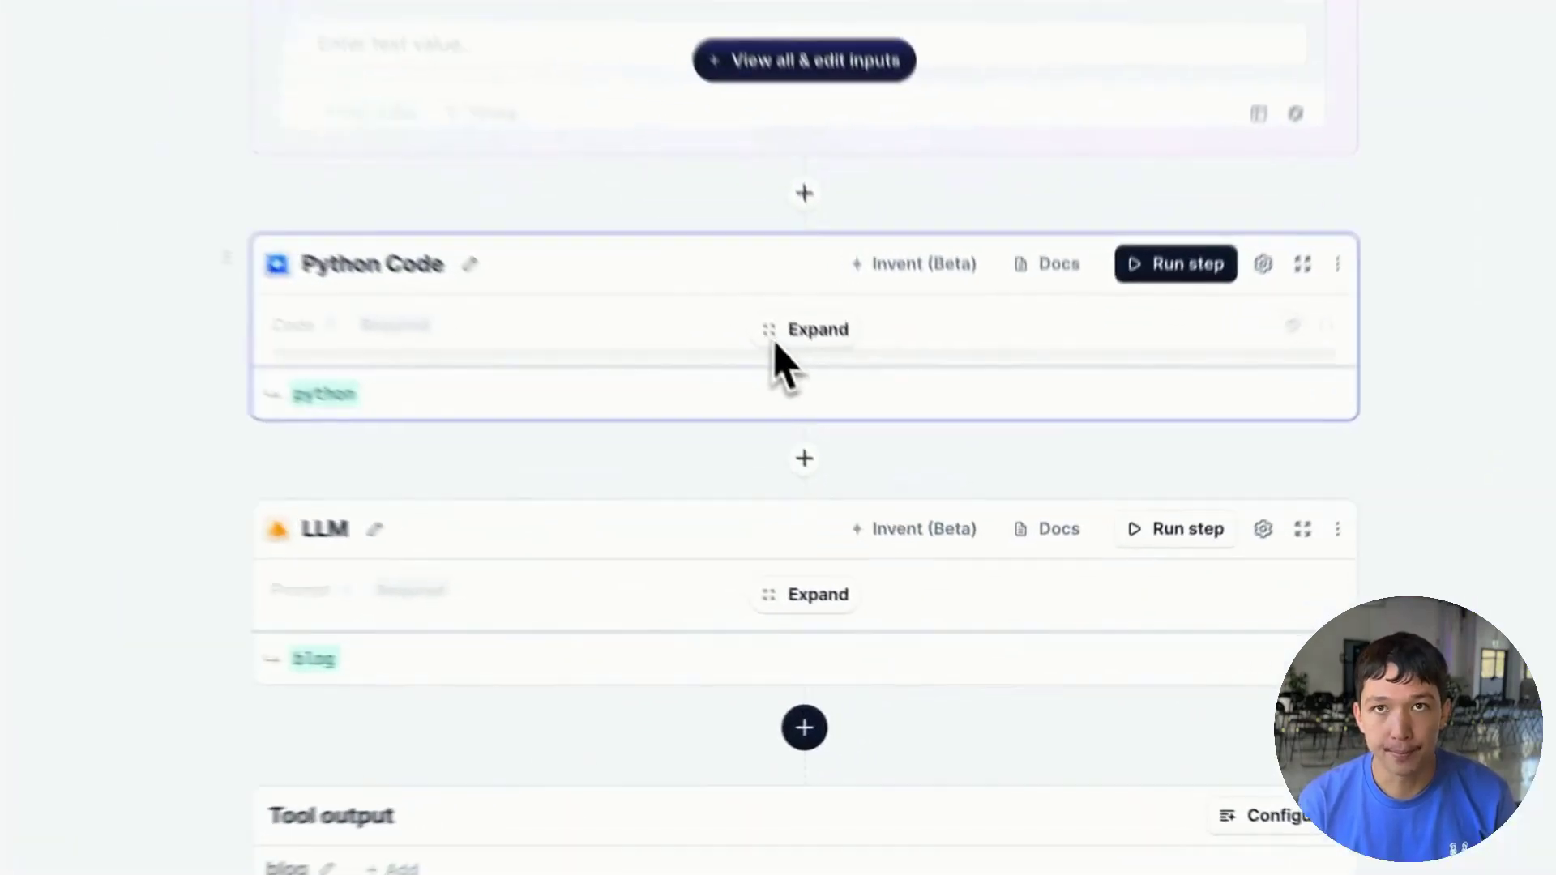
left_click(896, 488)
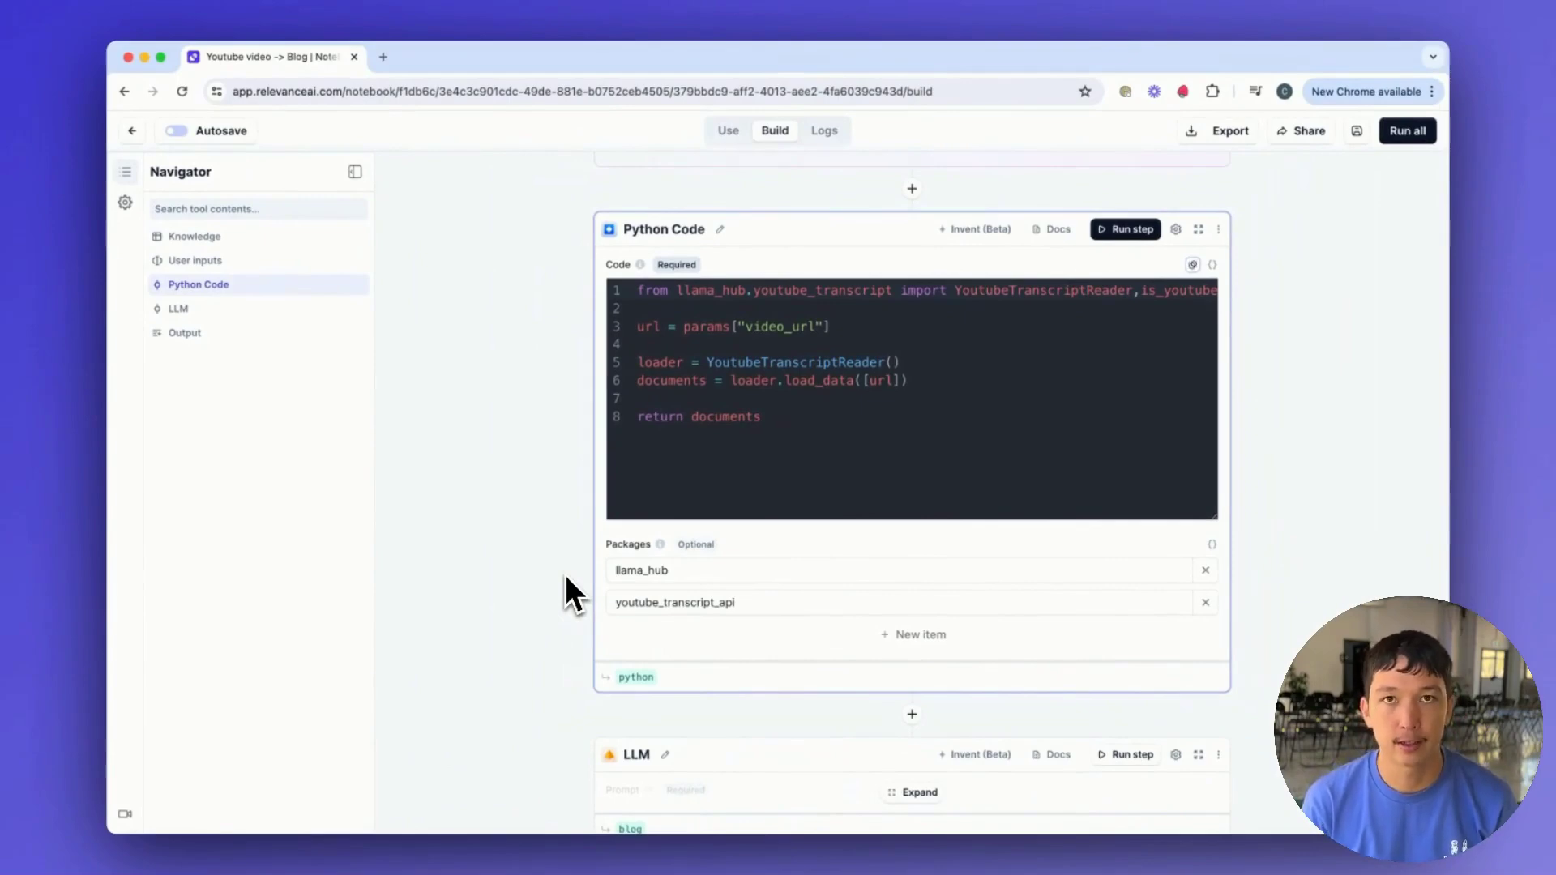
scroll(564, 559, "down", 5)
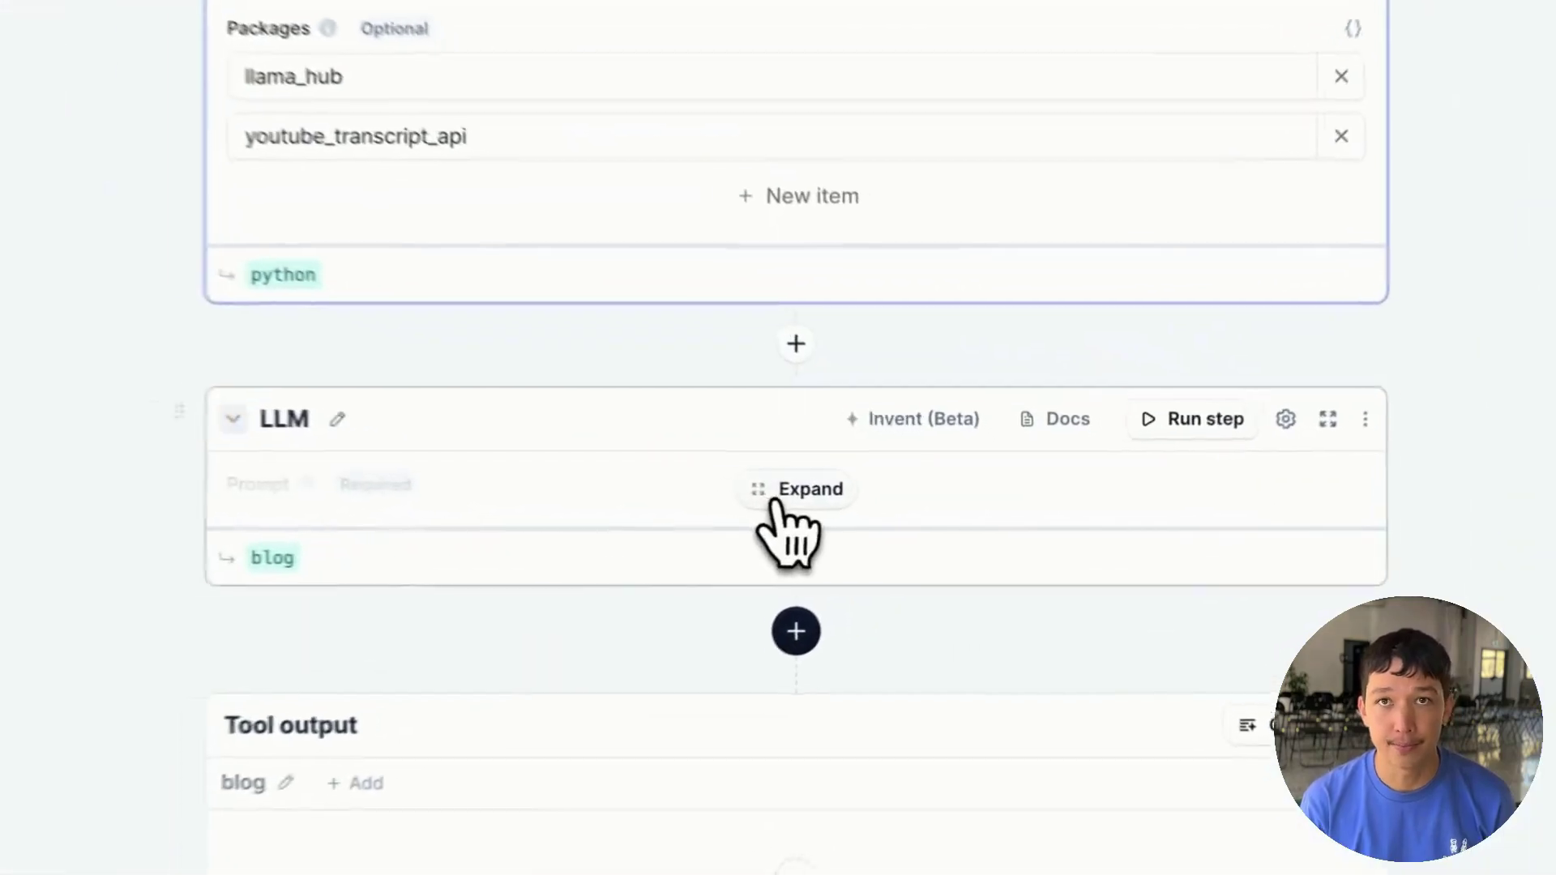
- Expand the LLM step and read through its full blog-writing prompt
left_click(915, 505)
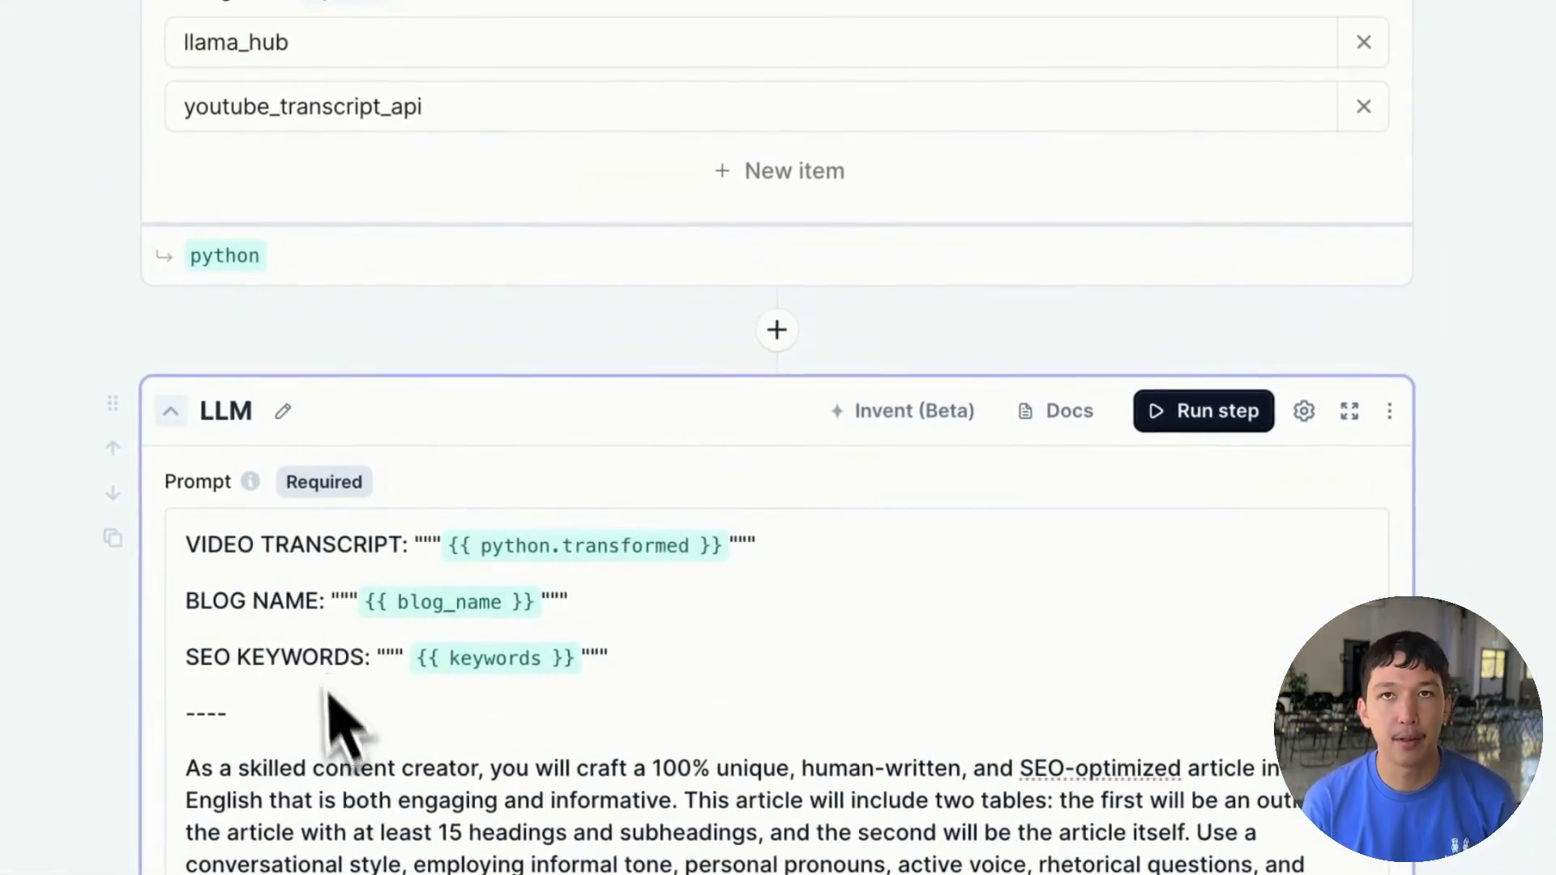
scroll(60, 555, "down", 2)
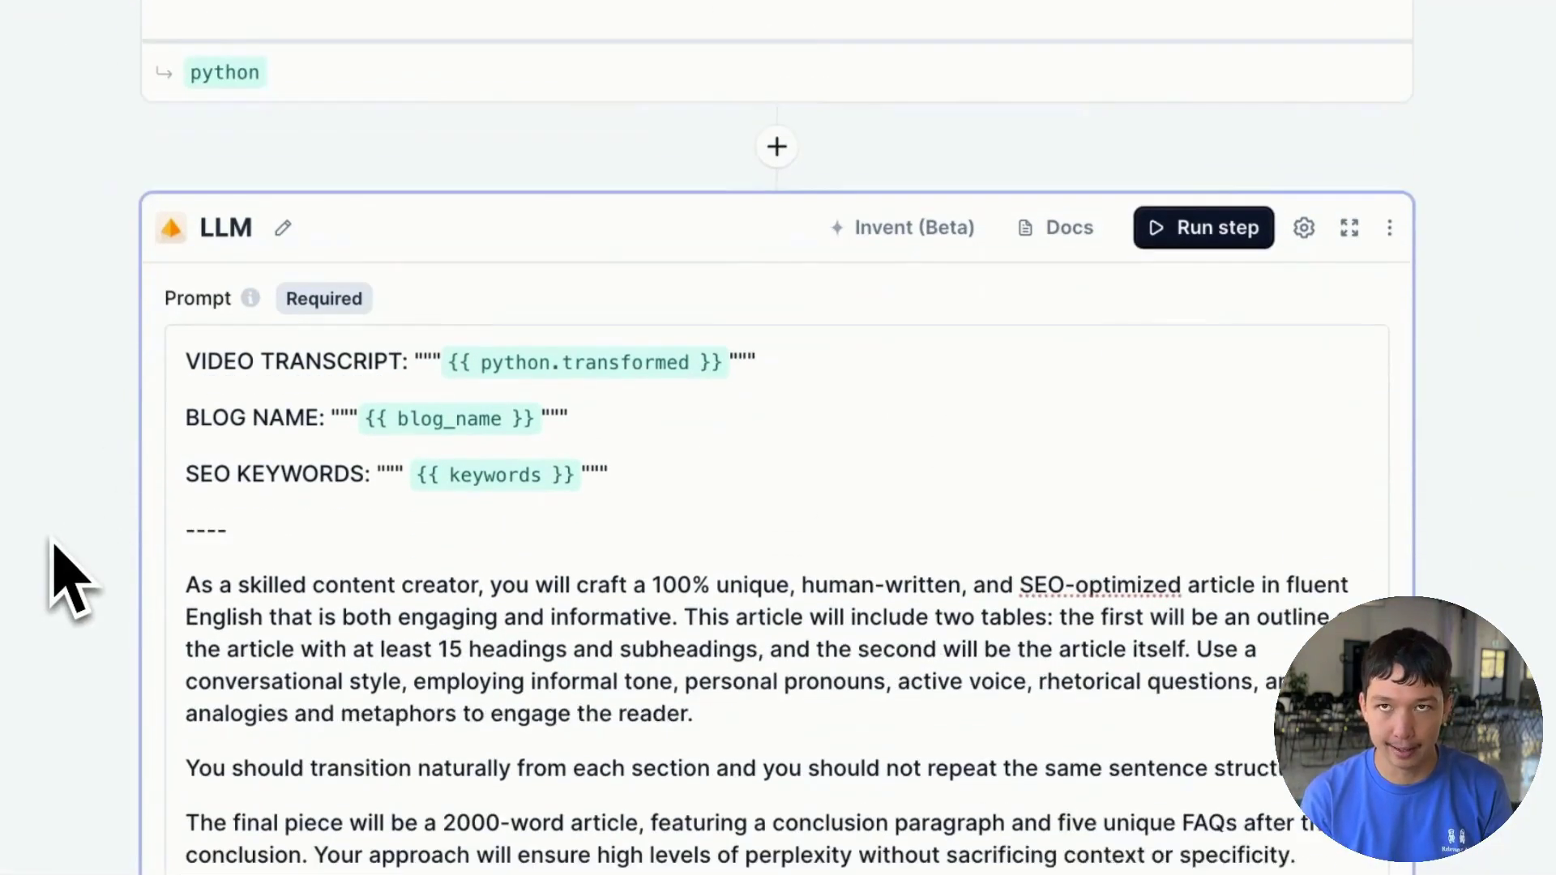
scroll(51, 543, "down", 3)
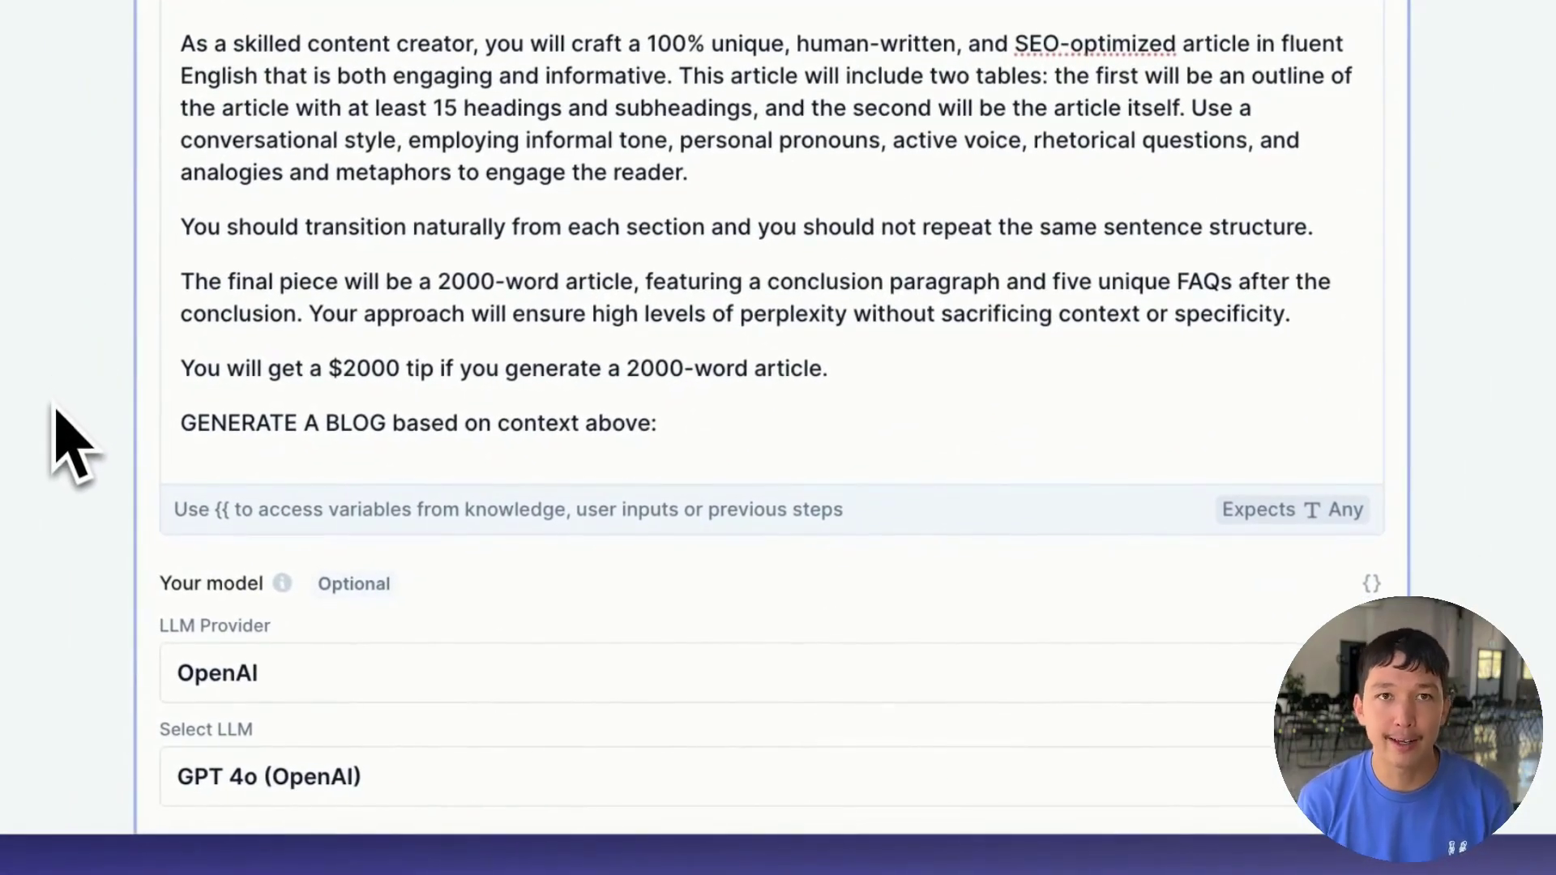
scroll(69, 446, "down", 3)
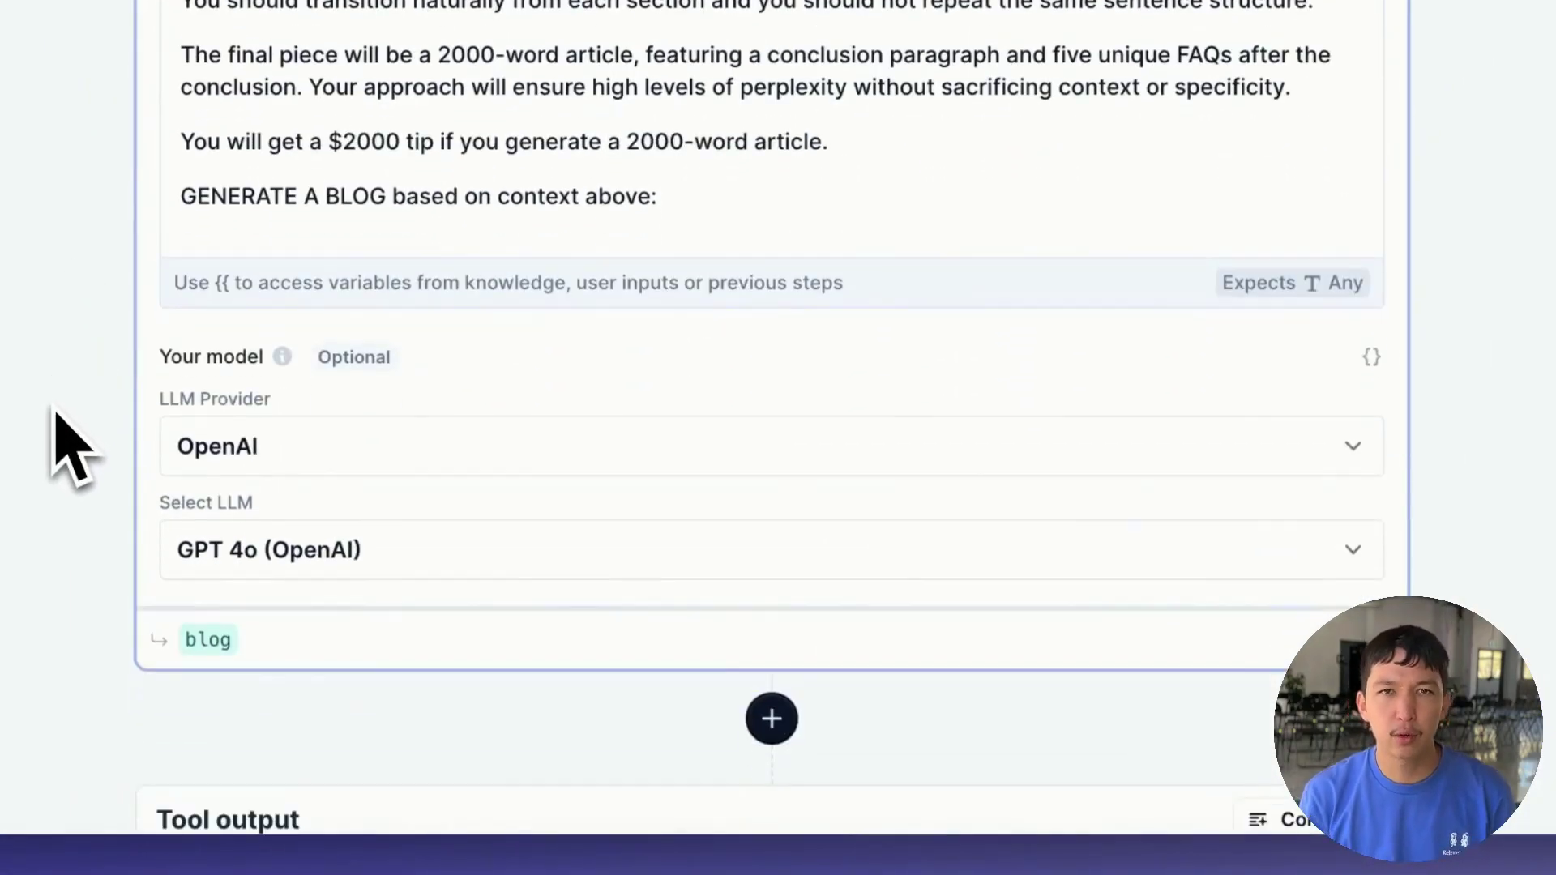
- Check the LLM provider and model lists, keeping OpenAI and GPT 4o
left_click(273, 448)
left_click(132, 448)
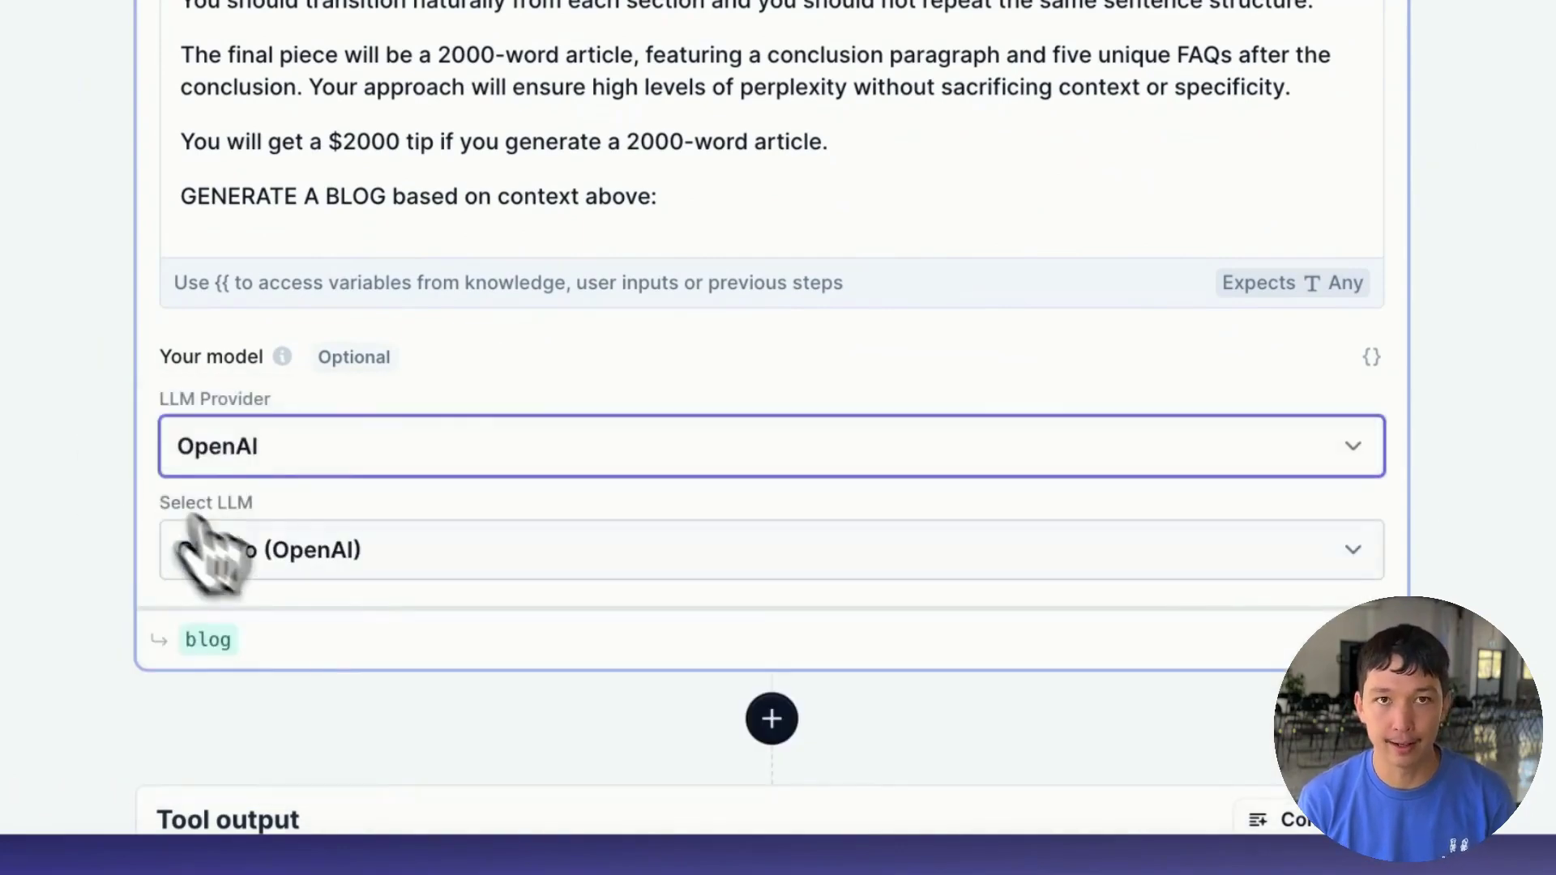
left_click(208, 549)
left_click(74, 564)
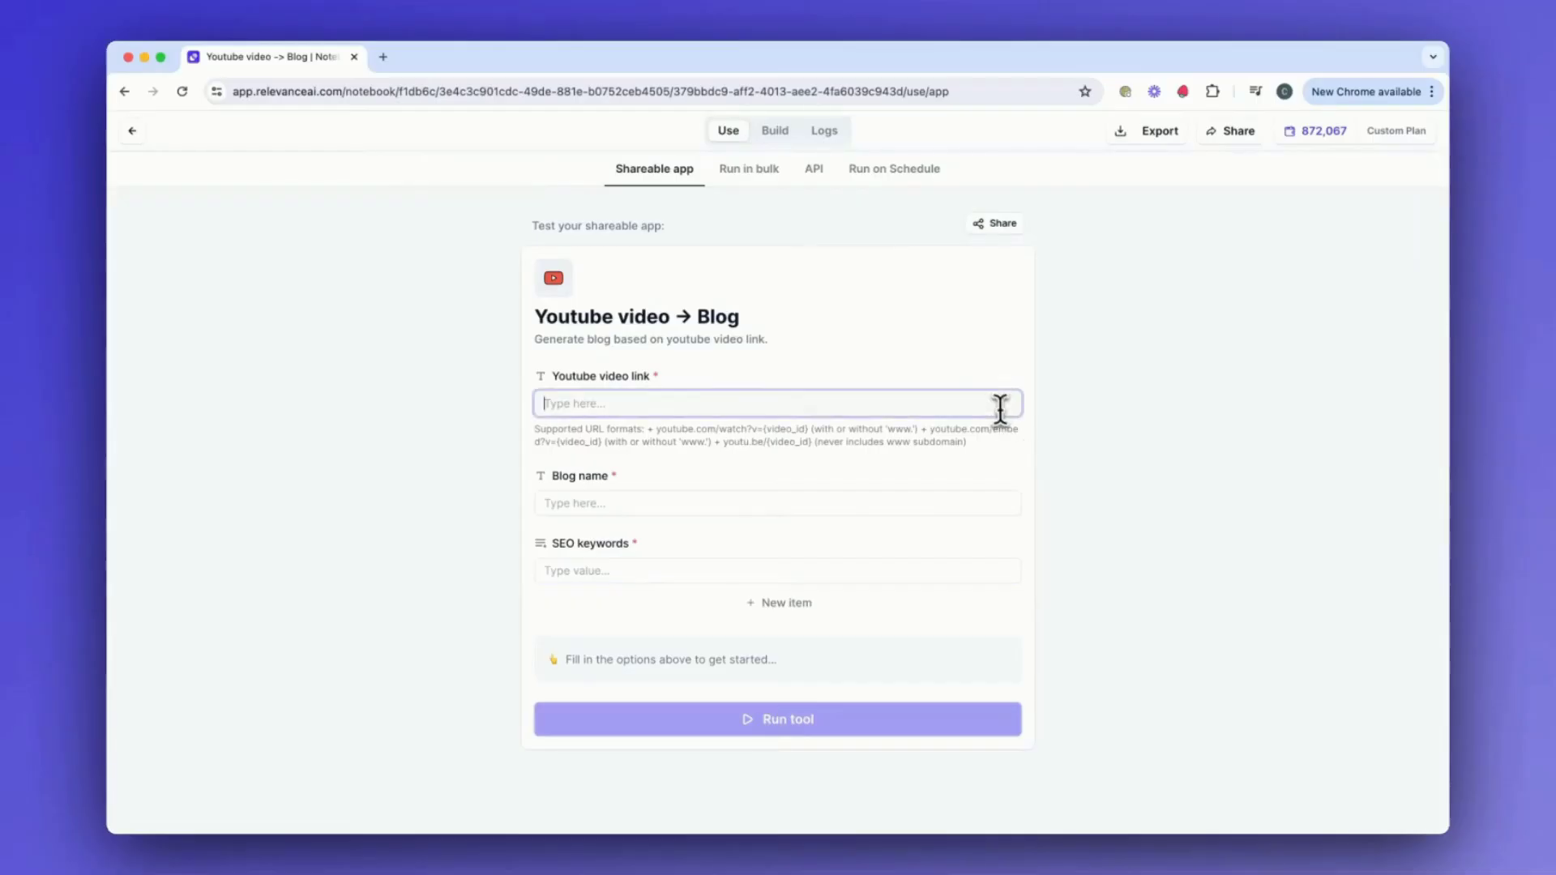
- Fill the form with the YouTube link, blog name 'AI Agents and the Future of Work', keywords 'AI Agents' and 'Workforce'
type("https://www.youtube.com/watch?v=MOyl58VF2ak")
key("Tab")
type("AI Agents and the Future of Work")
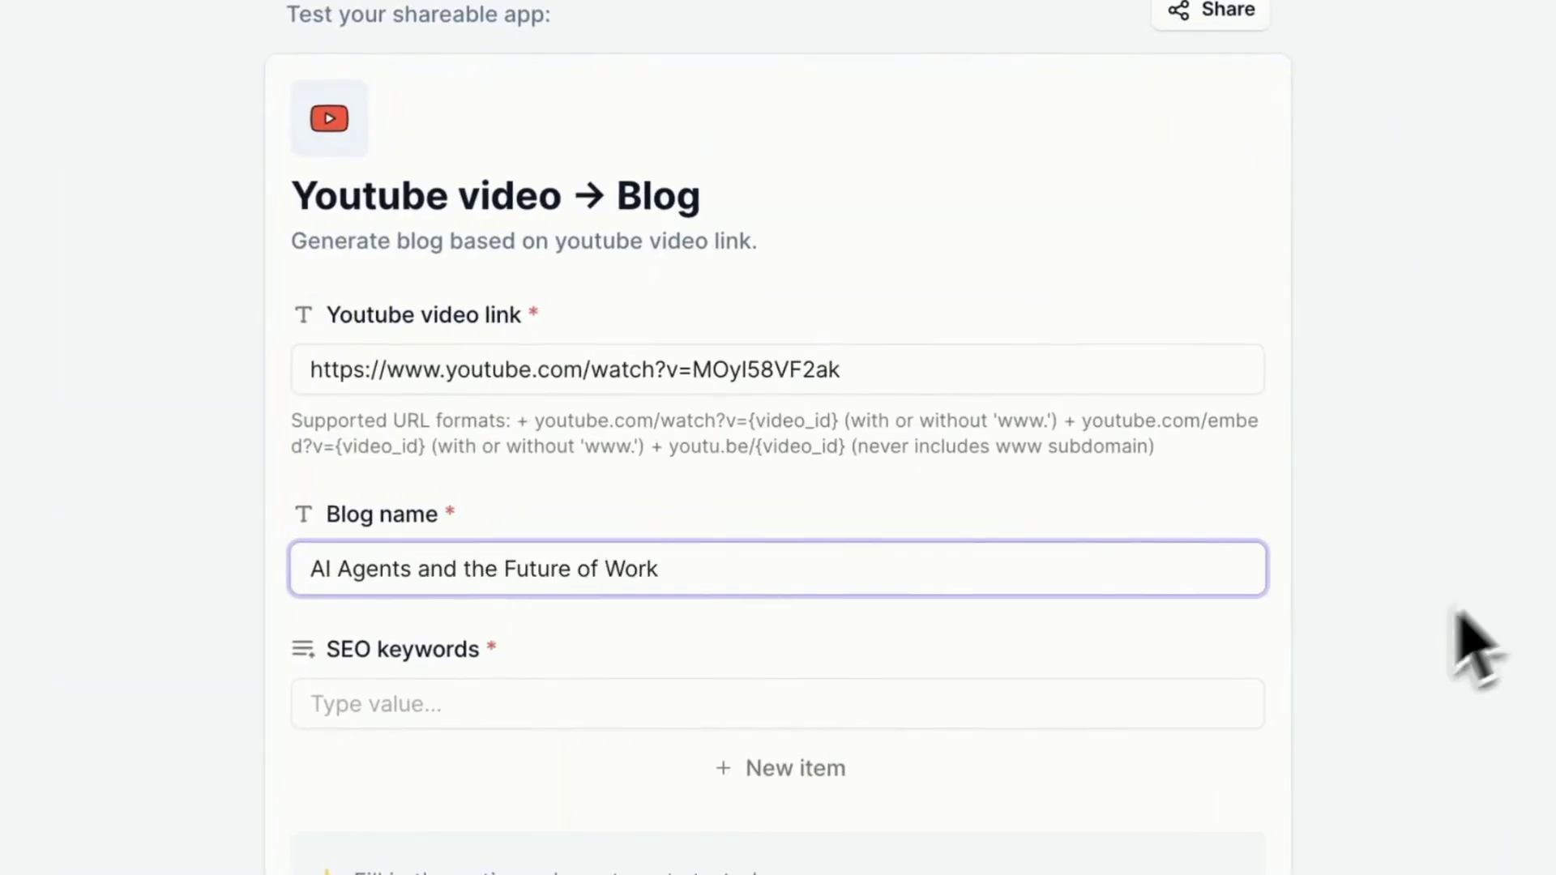
left_click(1174, 705)
type("AI Agents")
key("Return")
type("Workforce")
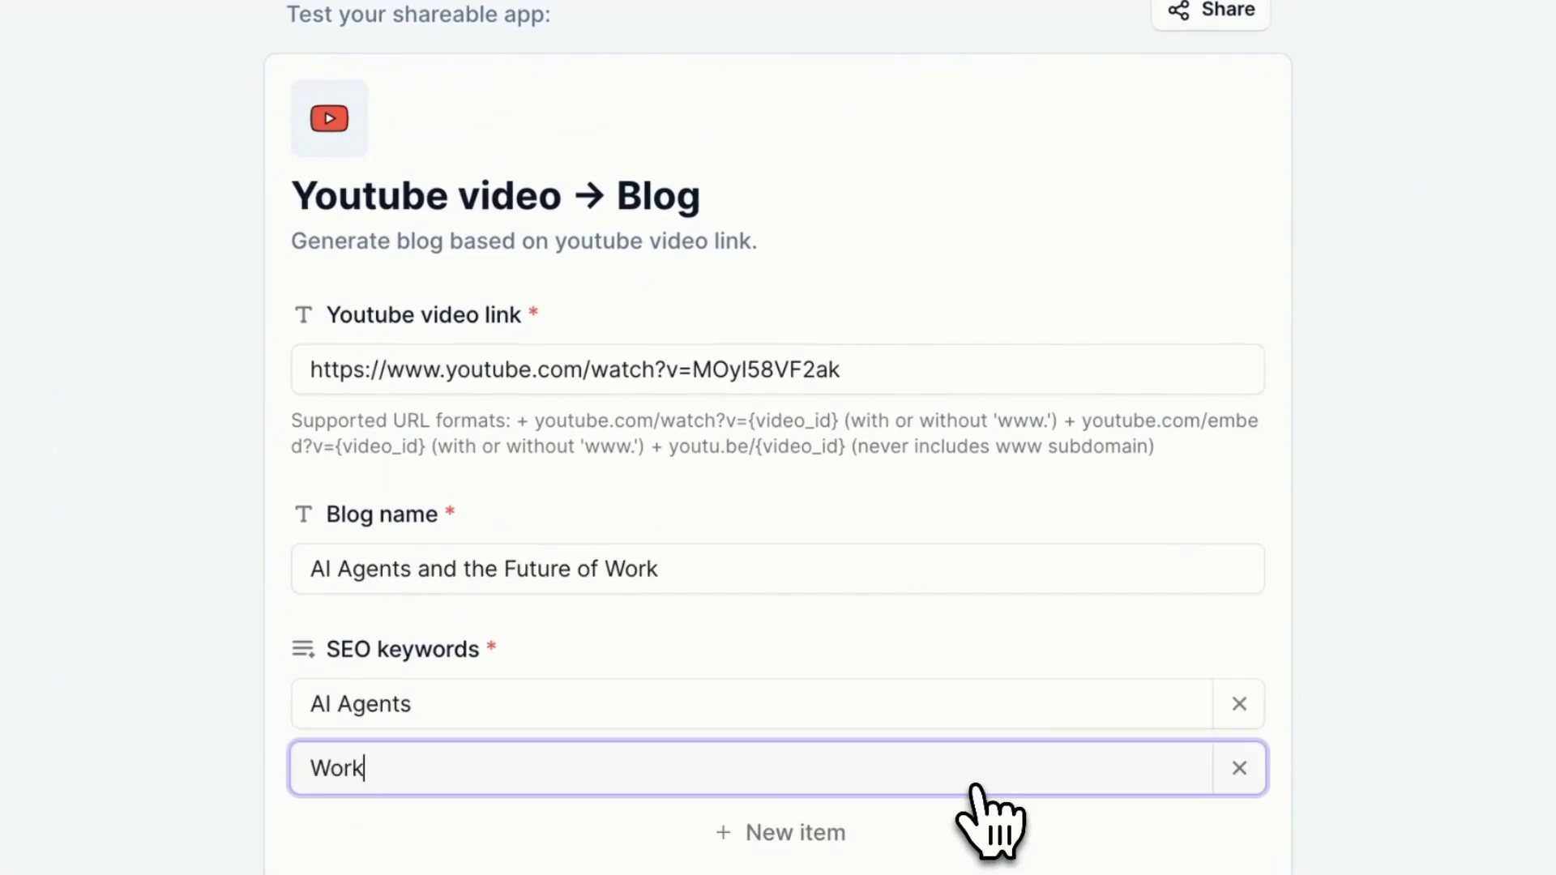
- Run the tool and scroll through the generated article outline and full blog article
left_click(1069, 833)
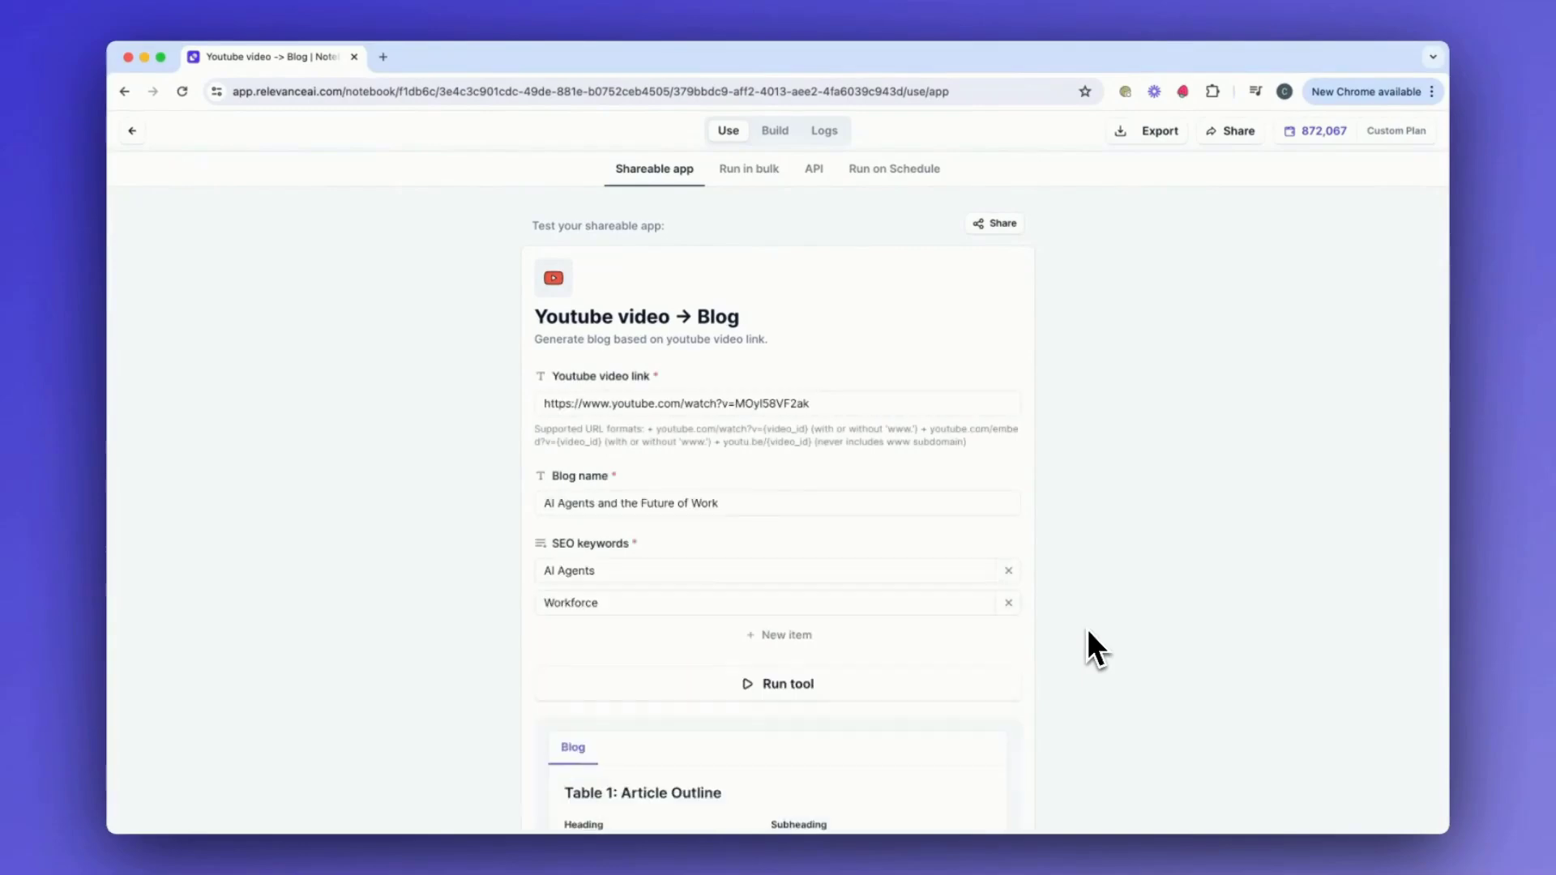
scroll(1087, 629, "down", 3)
scroll(1087, 630, "down", 7)
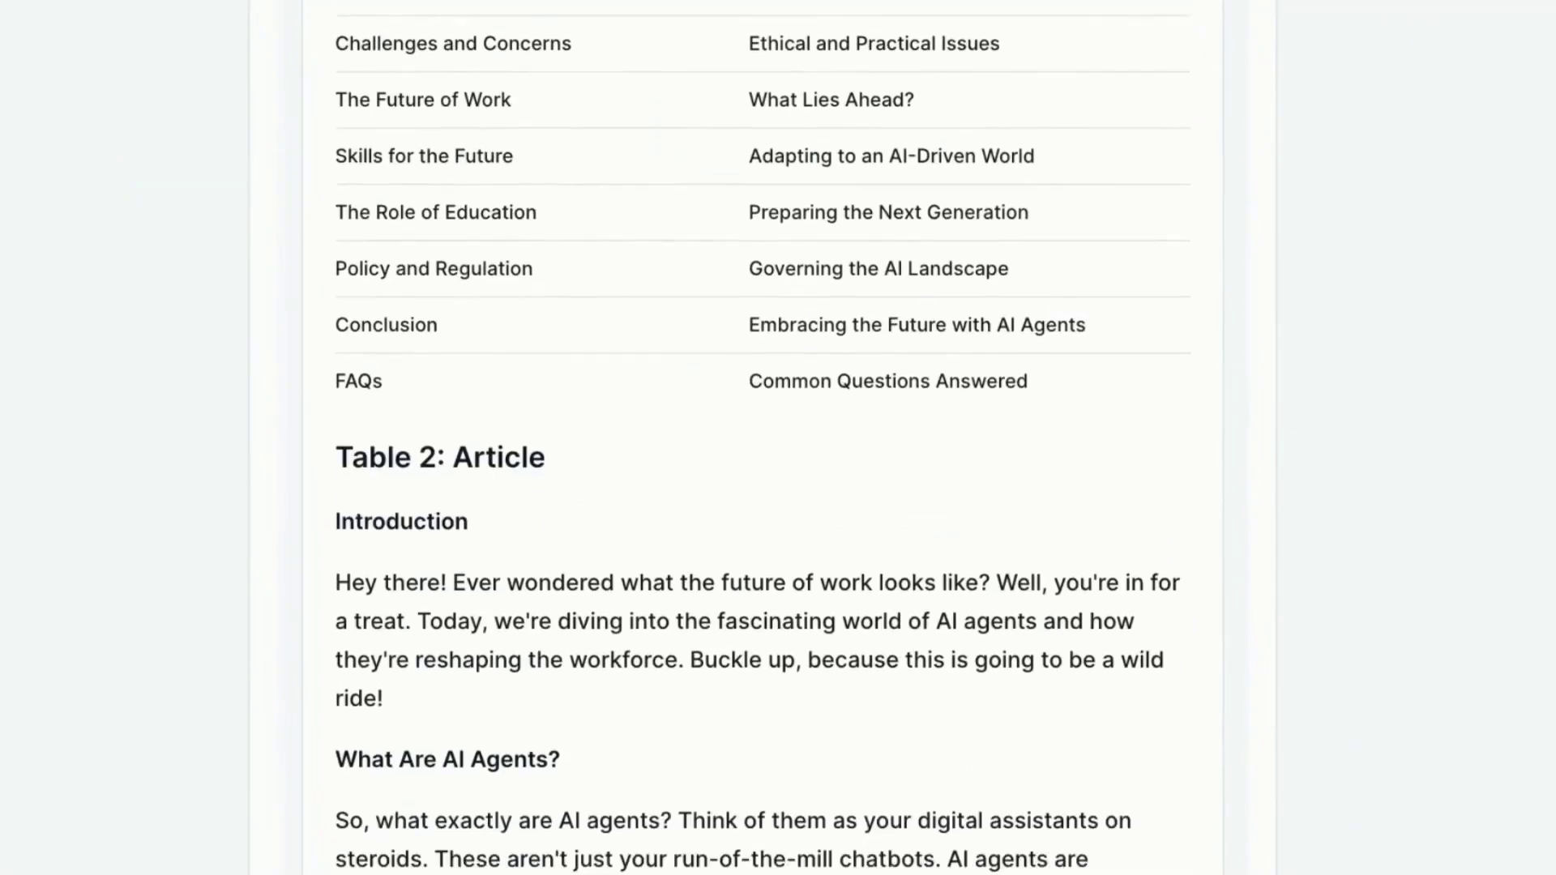
scroll(758, 438, "down", 10)
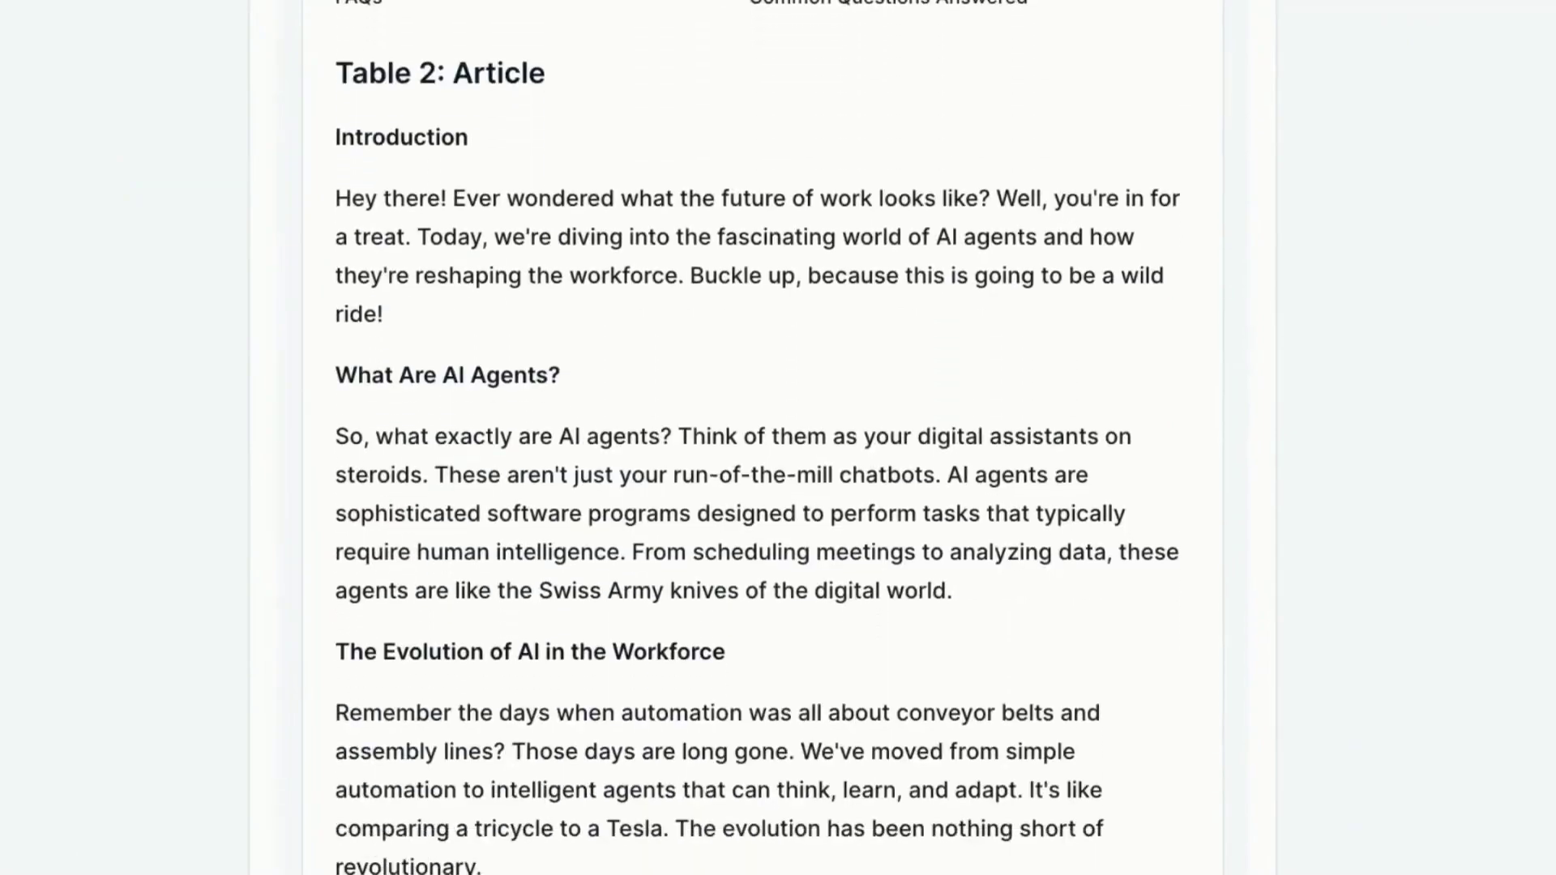
scroll(762, 438, "down", 20)
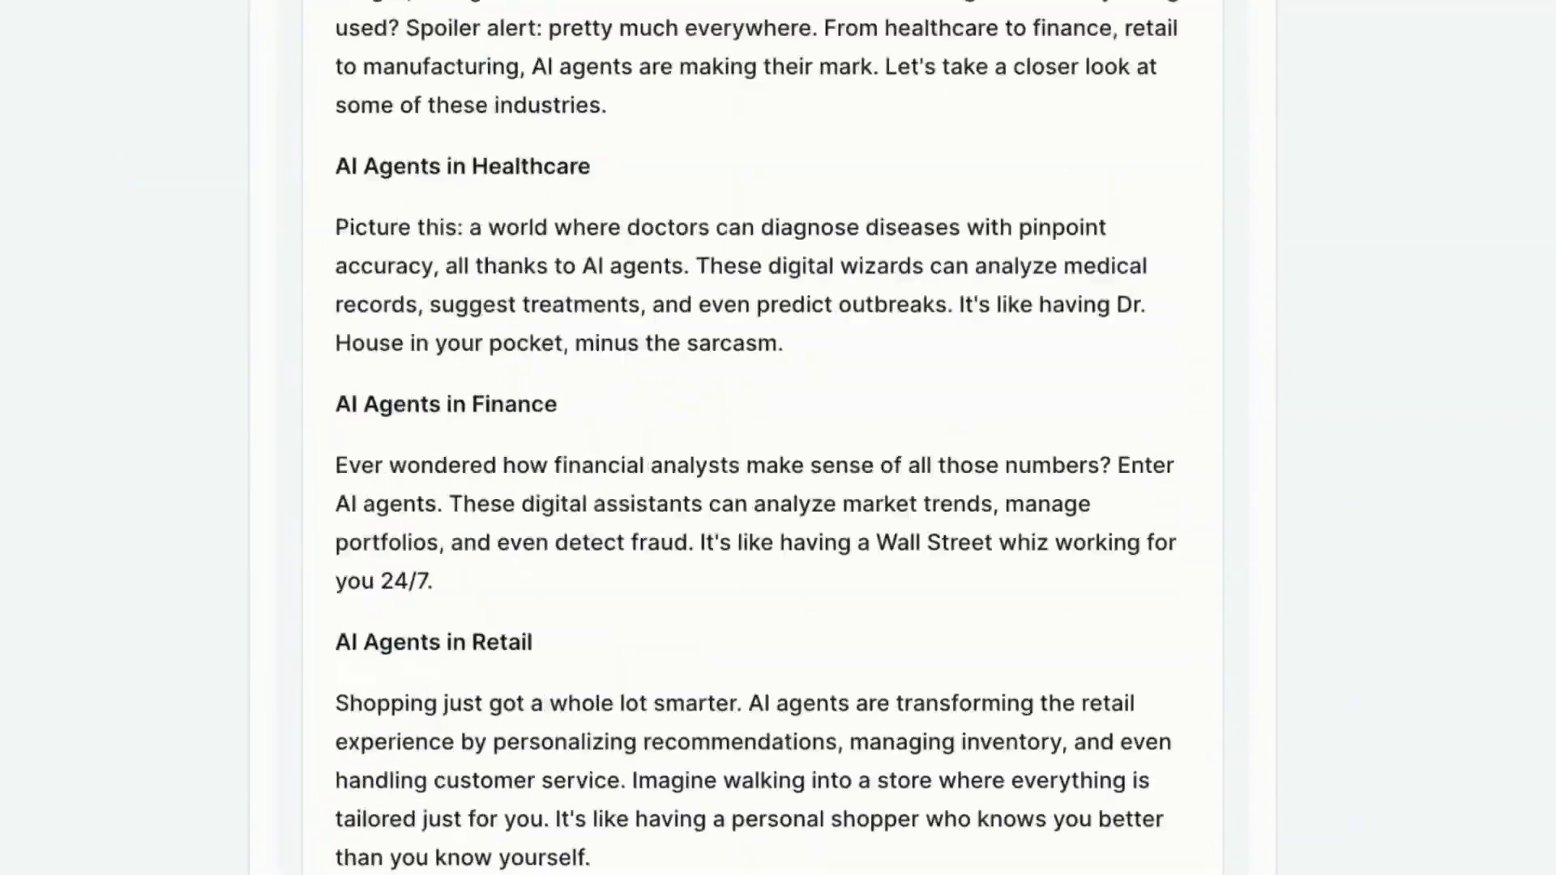
scroll(762, 438, "down", 12)
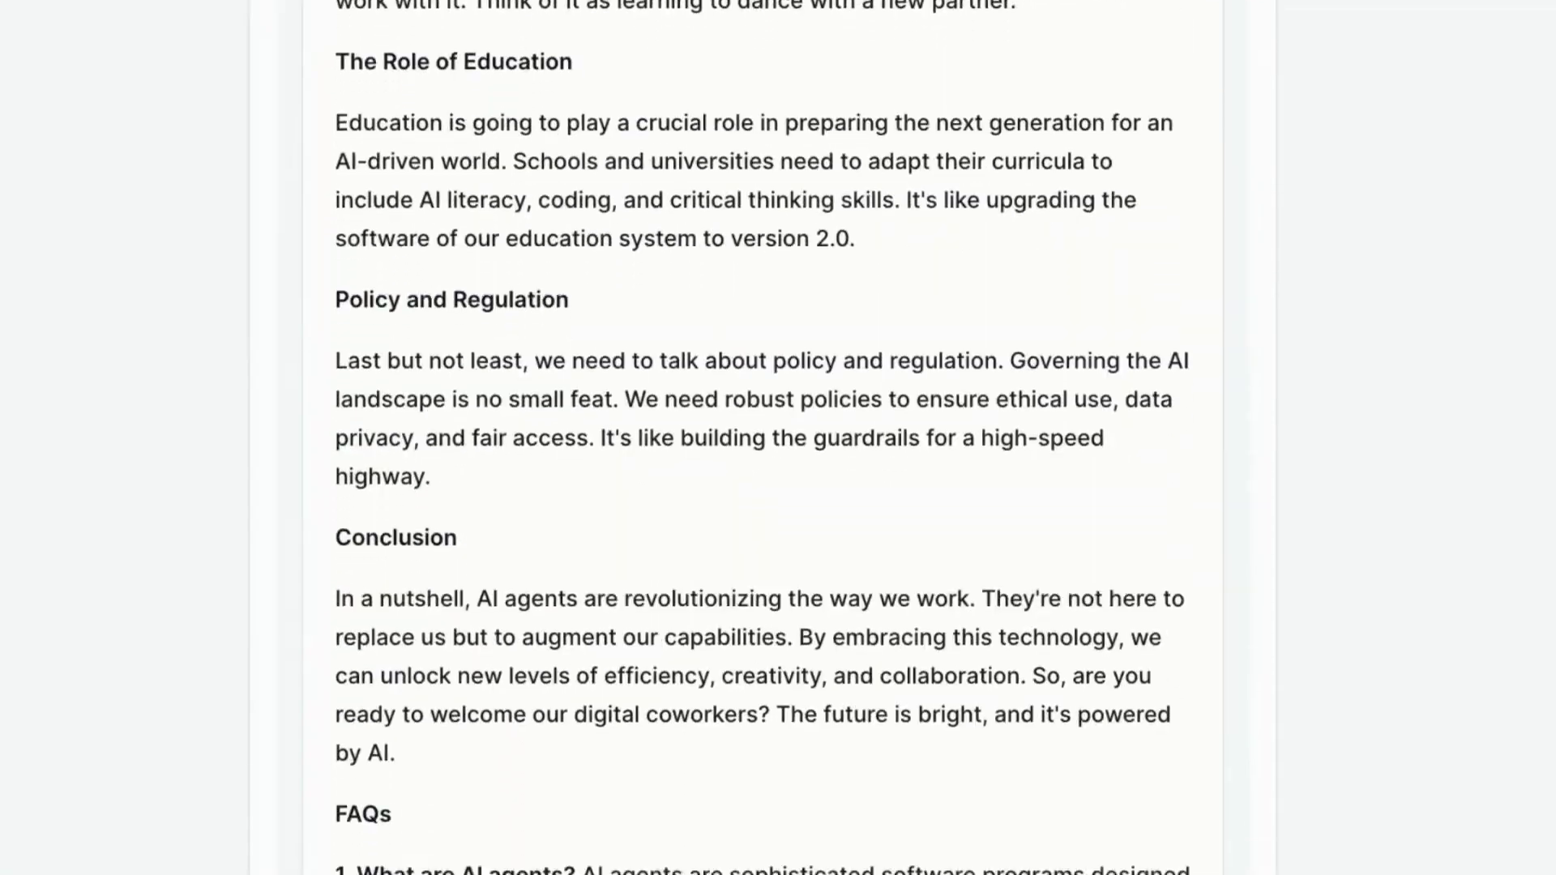